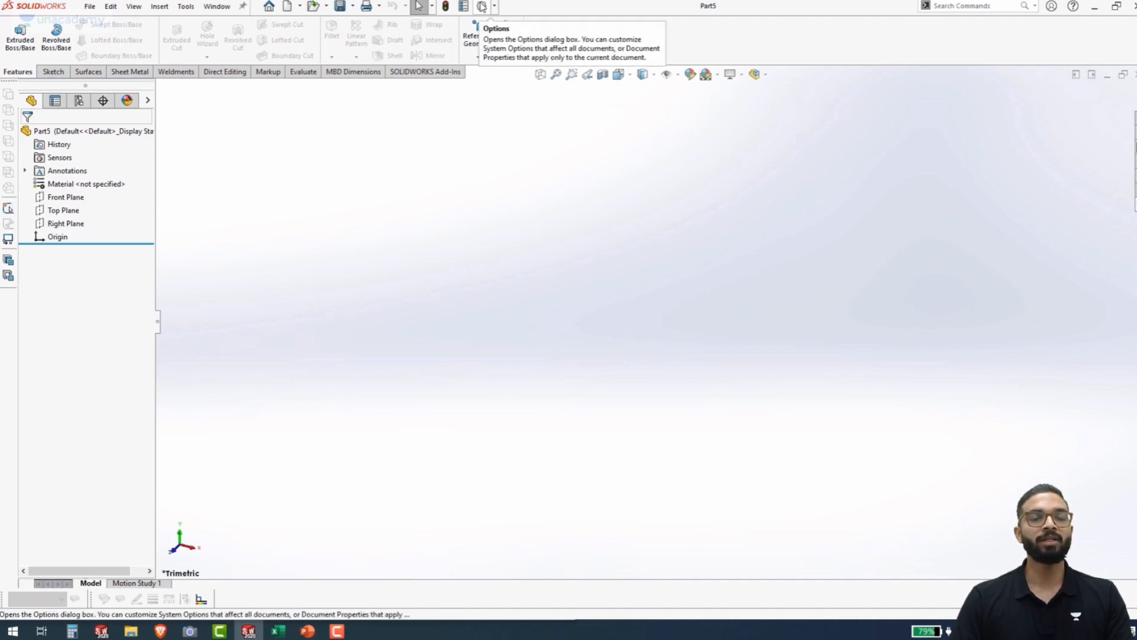
# Switch the document's unit system to Custom and set the mass unit to kilograms
pyautogui.click(482, 7)
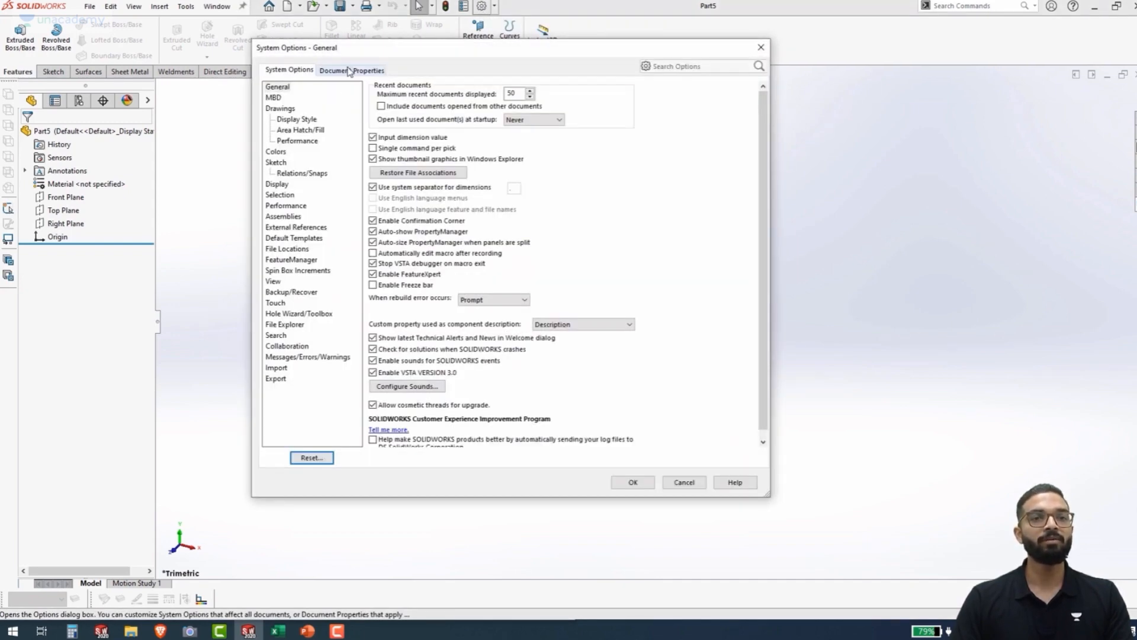
pyautogui.click(349, 71)
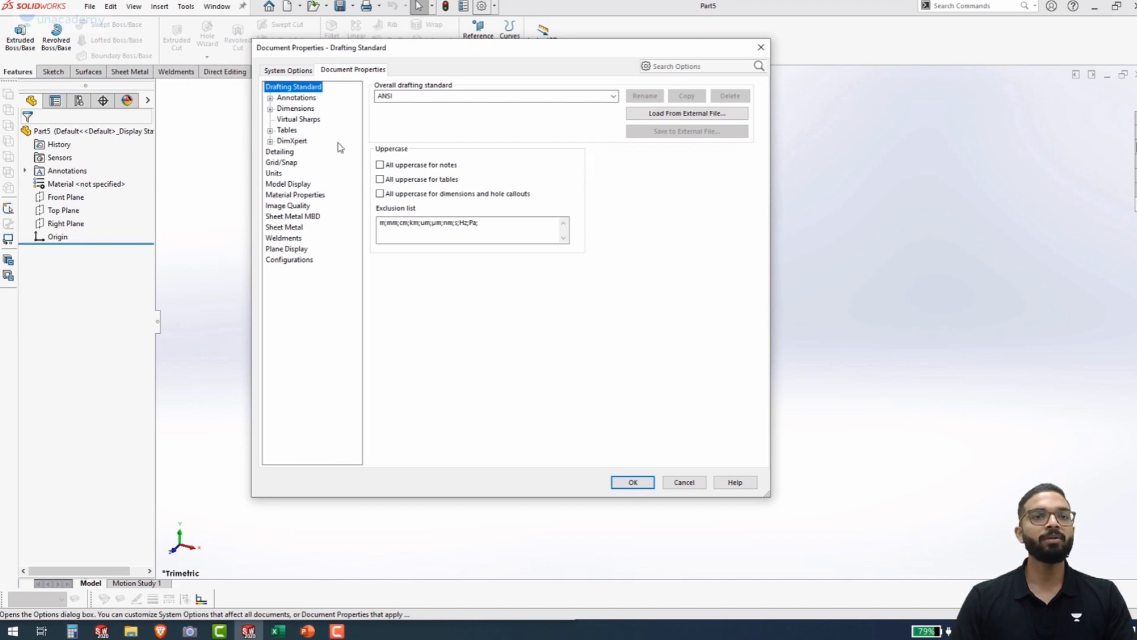
pyautogui.click(274, 173)
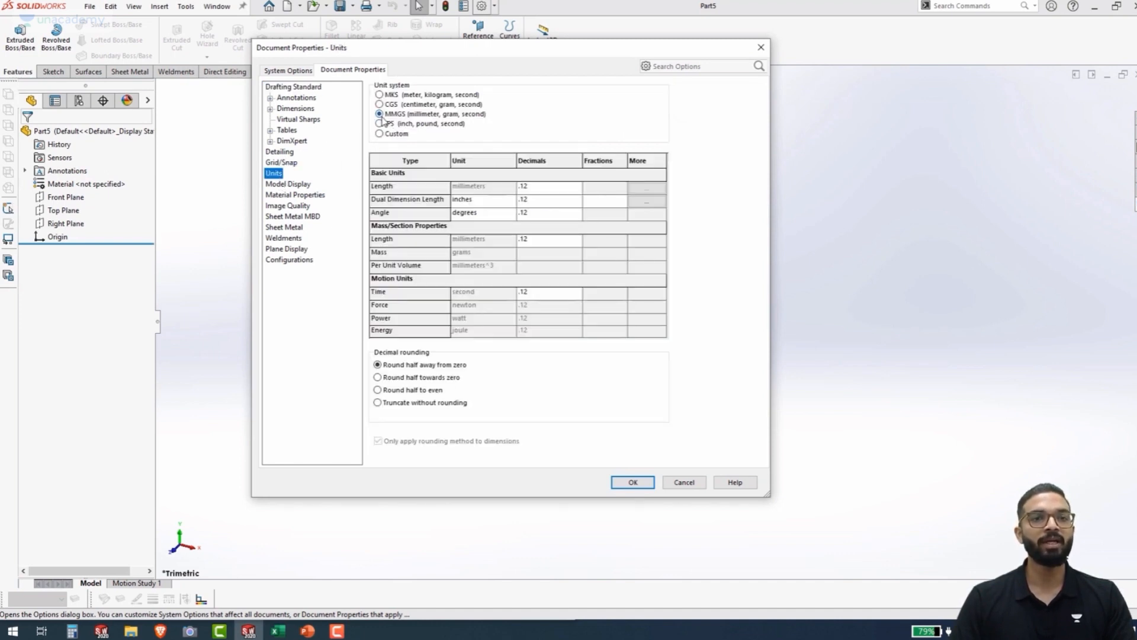
pyautogui.click(379, 134)
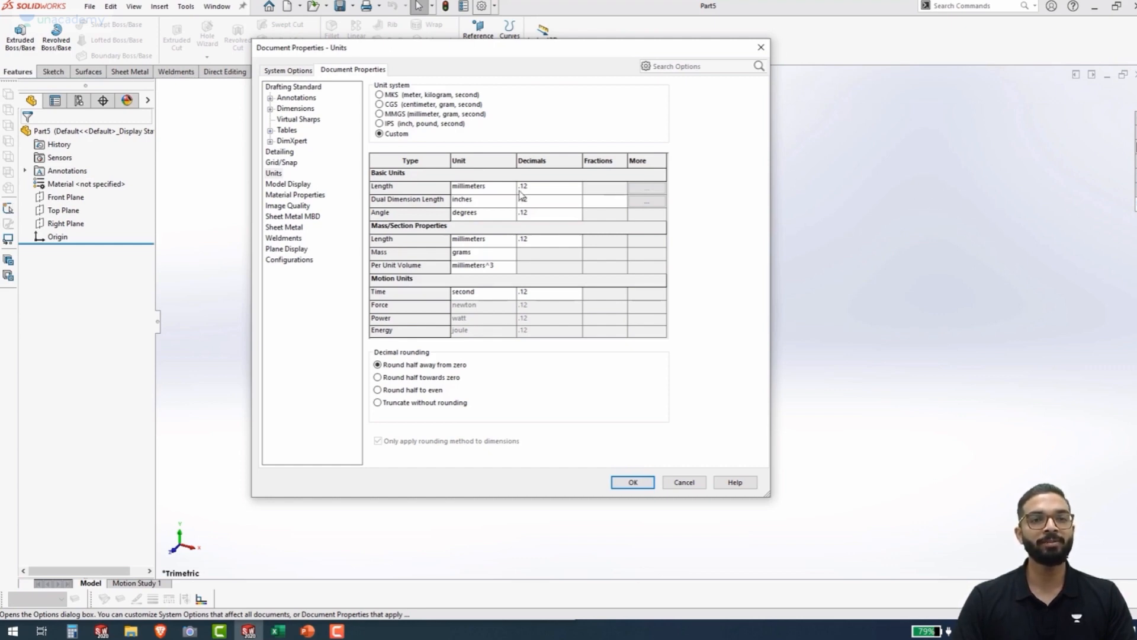
pyautogui.click(487, 256)
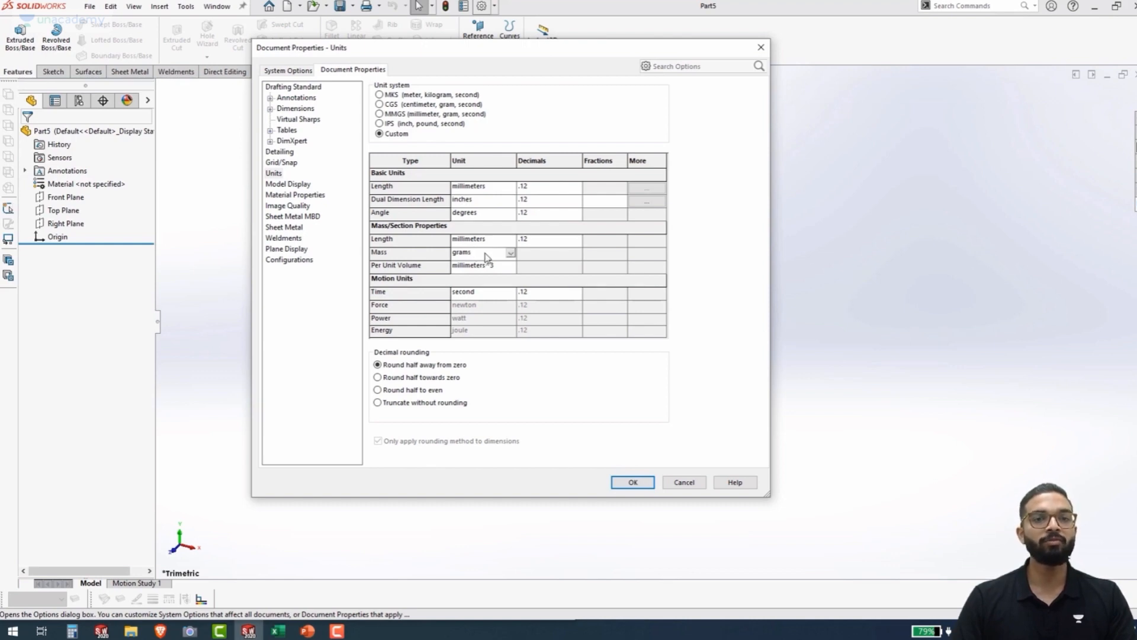
pyautogui.click(510, 254)
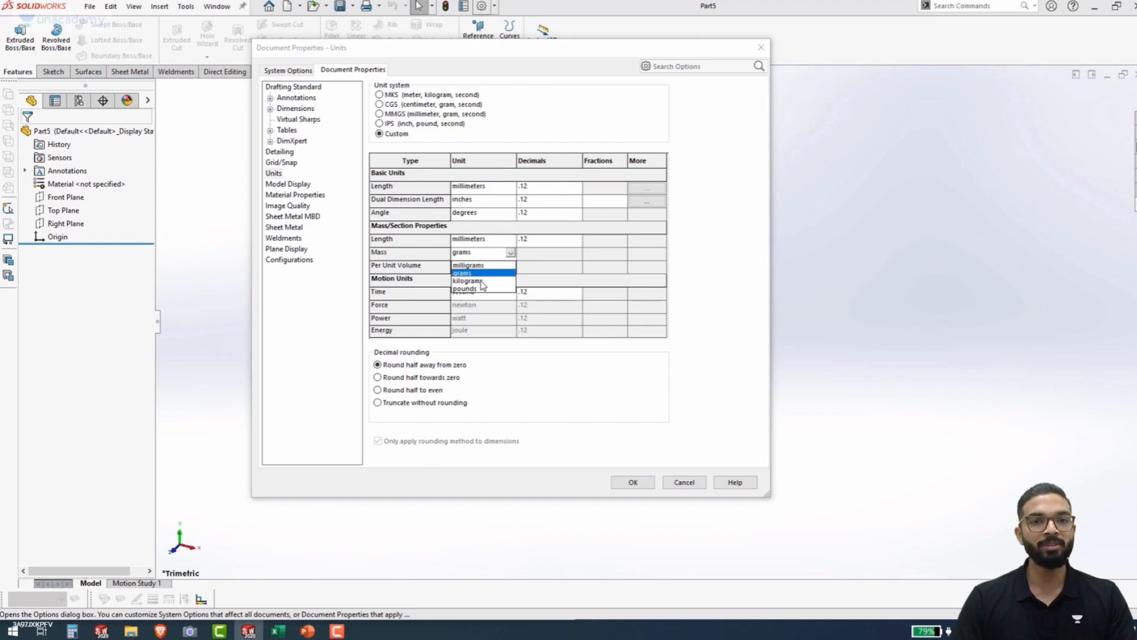
pyautogui.click(496, 253)
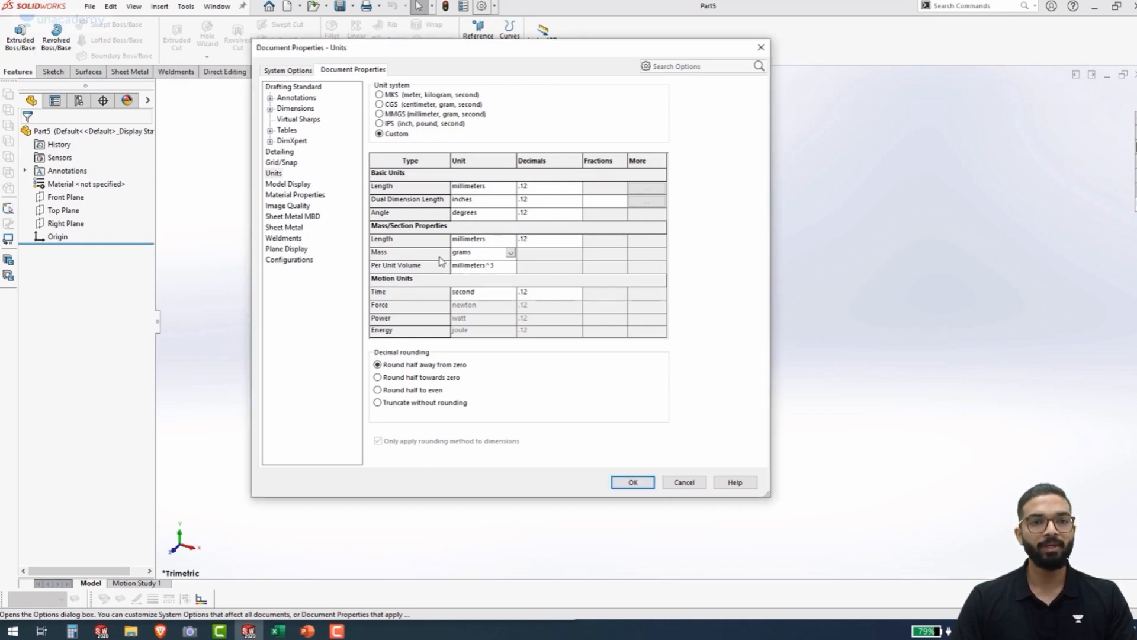
pyautogui.click(511, 254)
pyautogui.click(478, 282)
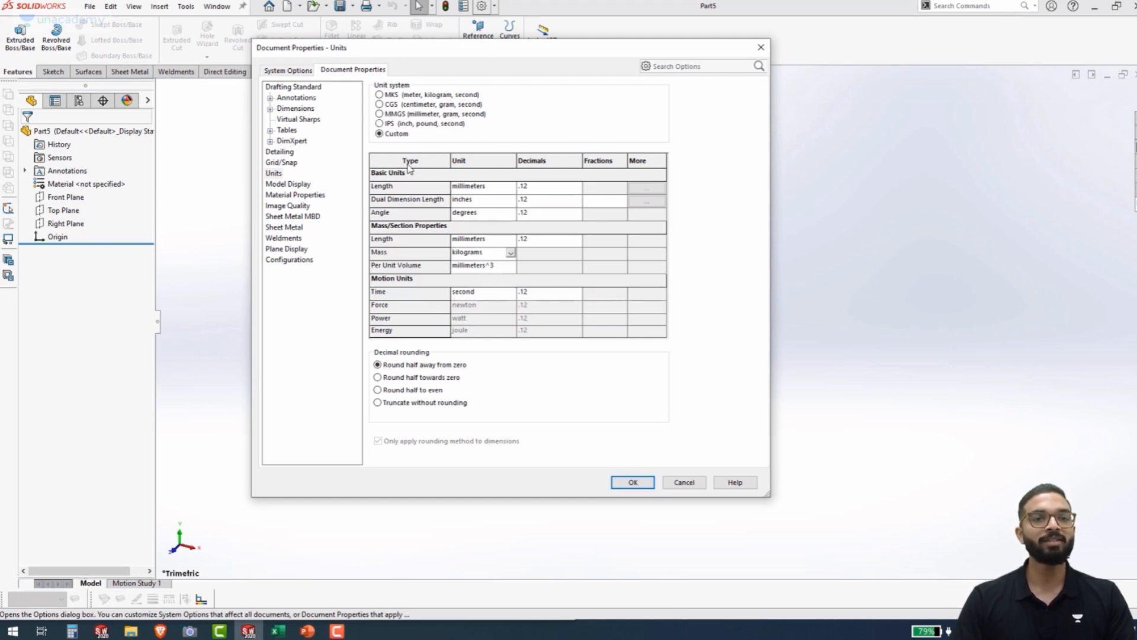
# Review the Model Display, Image Quality and Plane Display document properties and accept the document settings
pyautogui.click(304, 186)
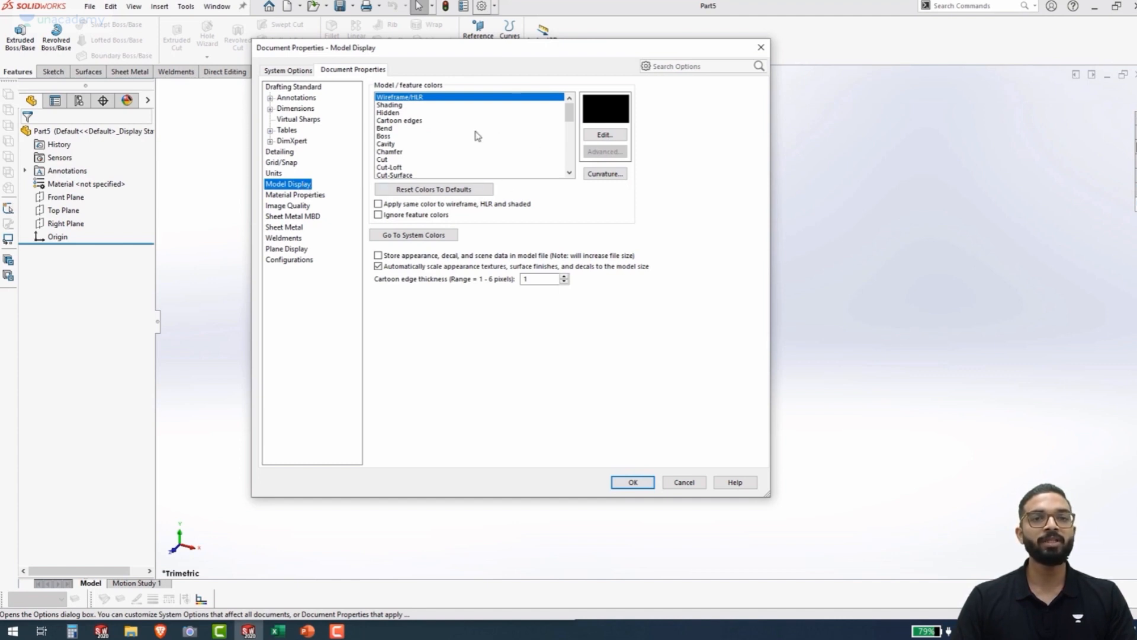
pyautogui.scroll(-2, 478, 136)
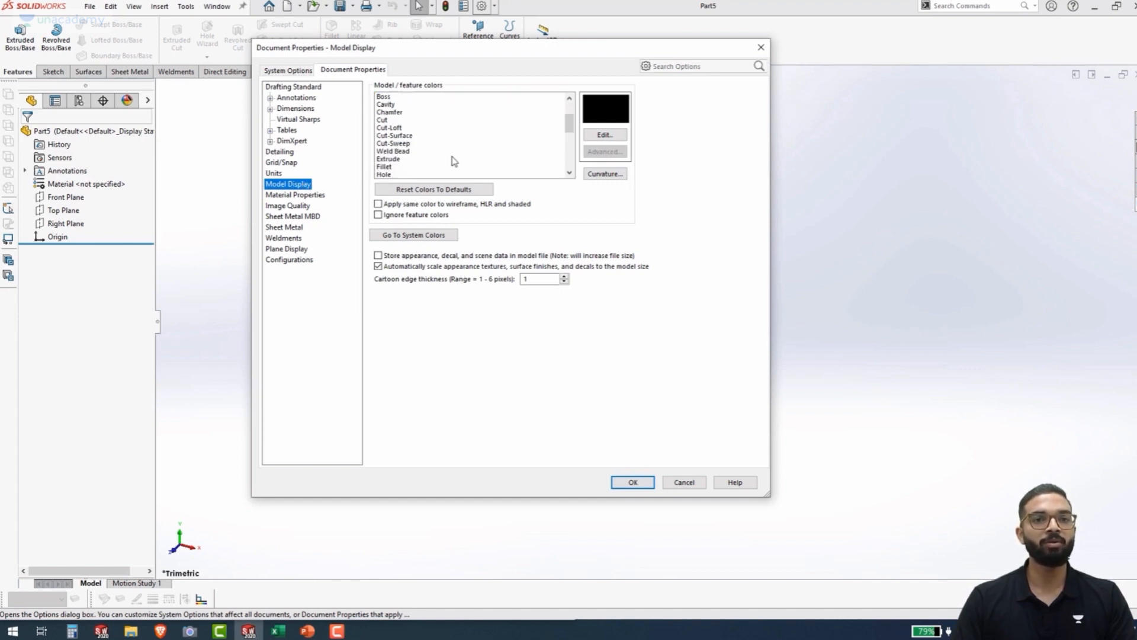
pyautogui.scroll(2, 454, 162)
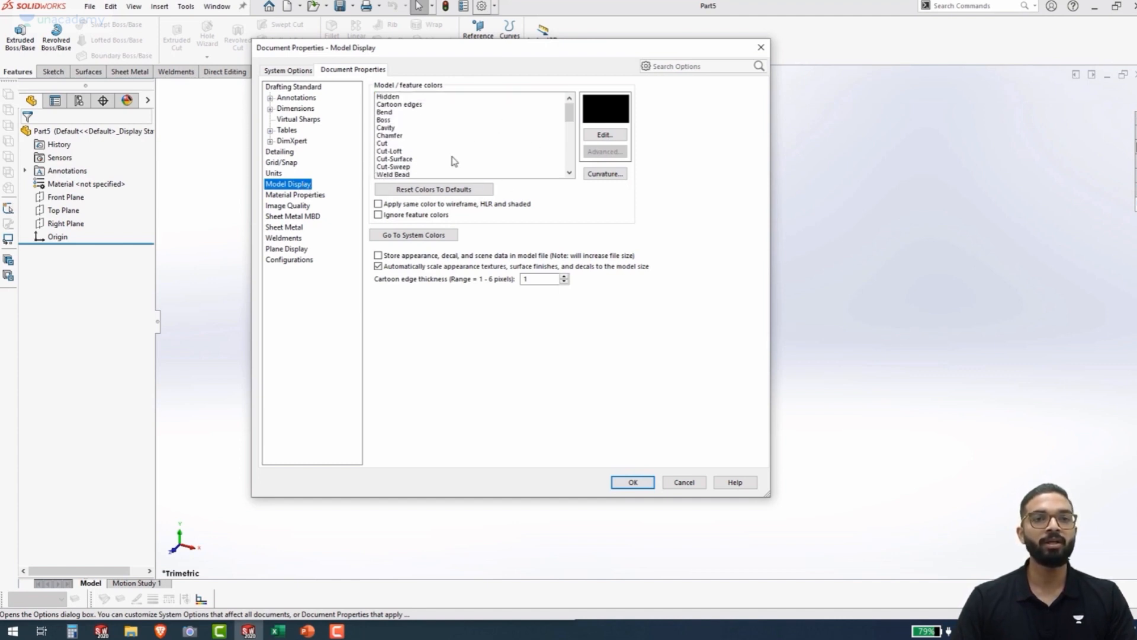
pyautogui.click(301, 207)
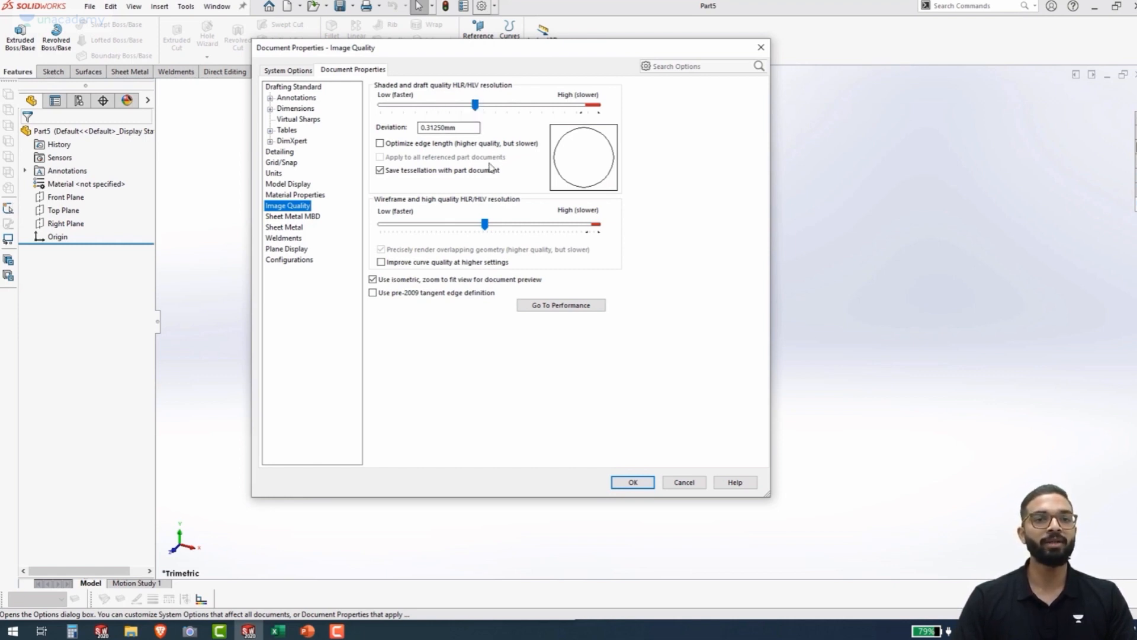
pyautogui.click(297, 252)
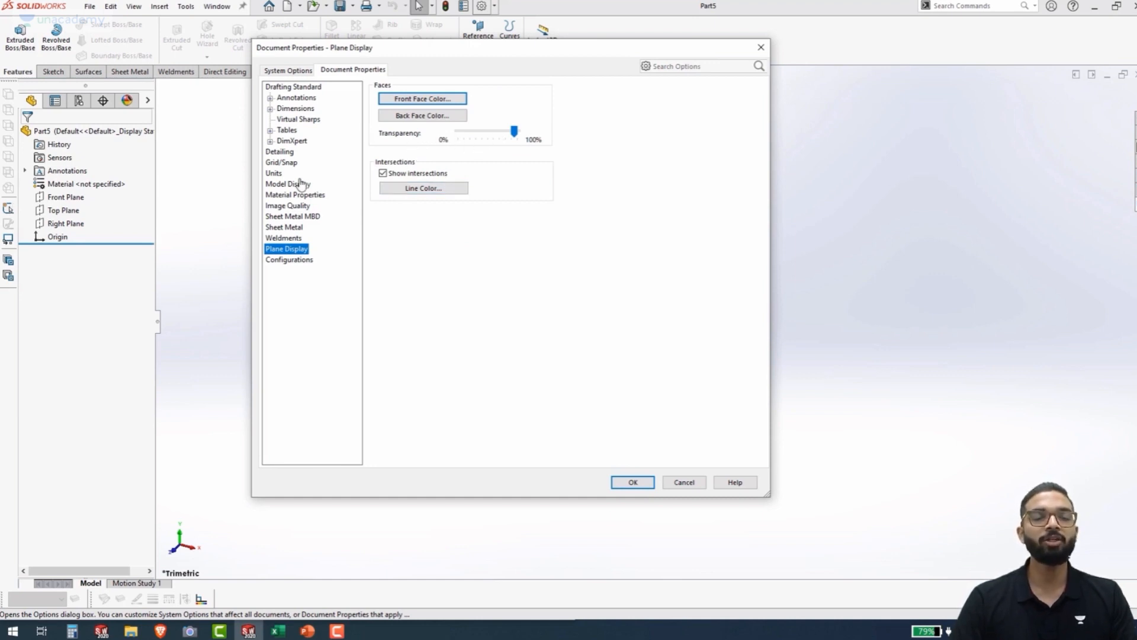
pyautogui.click(632, 482)
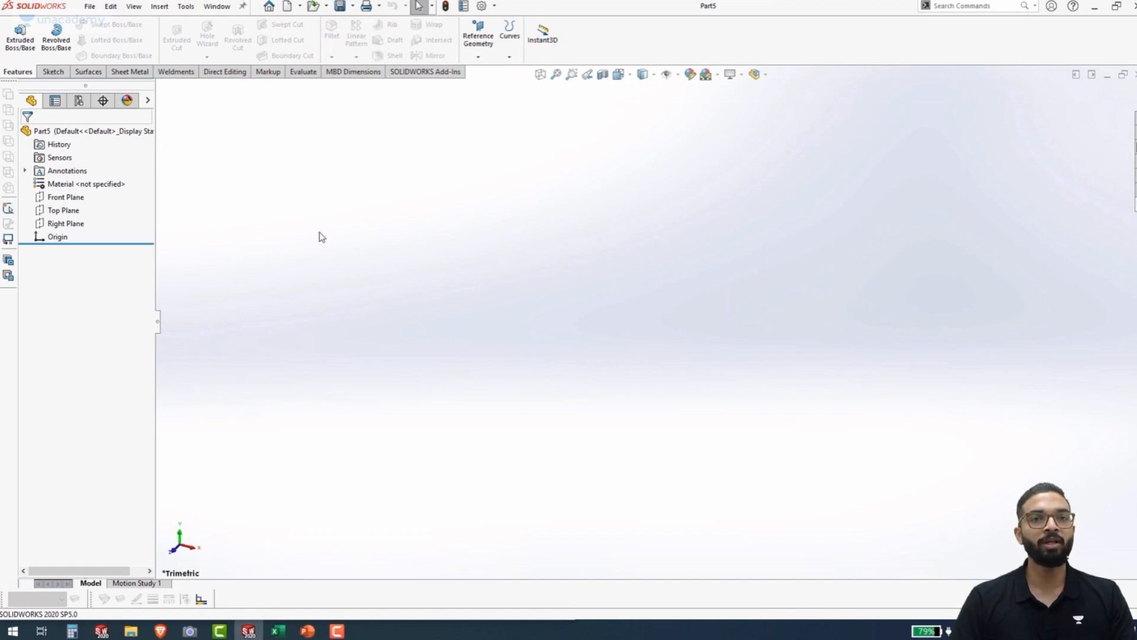
# Show the Front Plane in the graphics area and hide it again
pyautogui.click(59, 197)
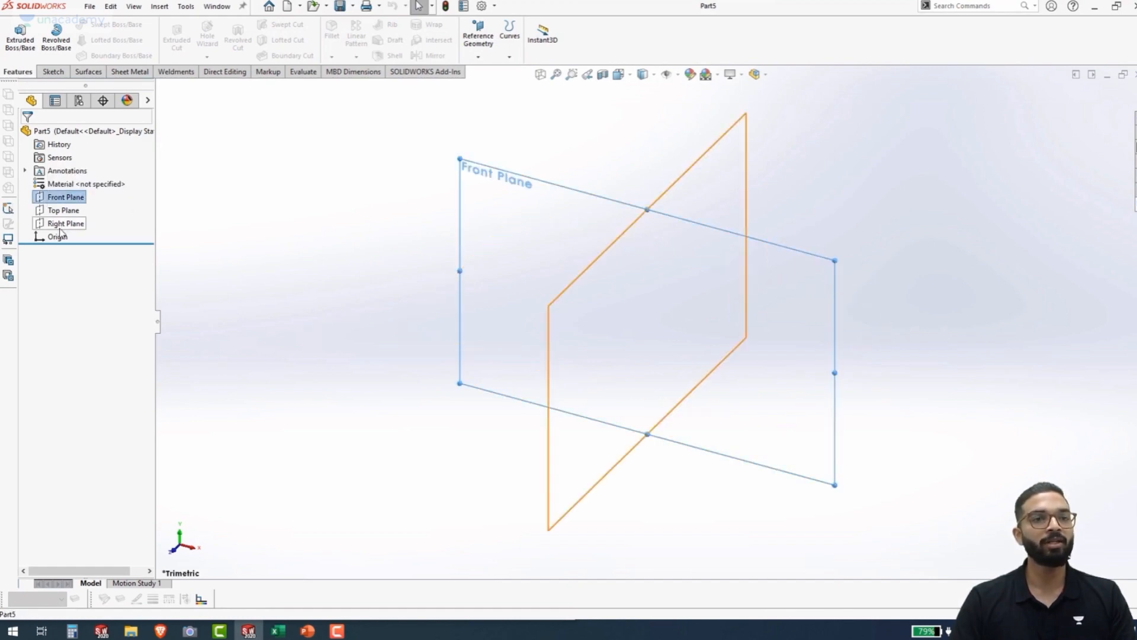
pyautogui.click(59, 198)
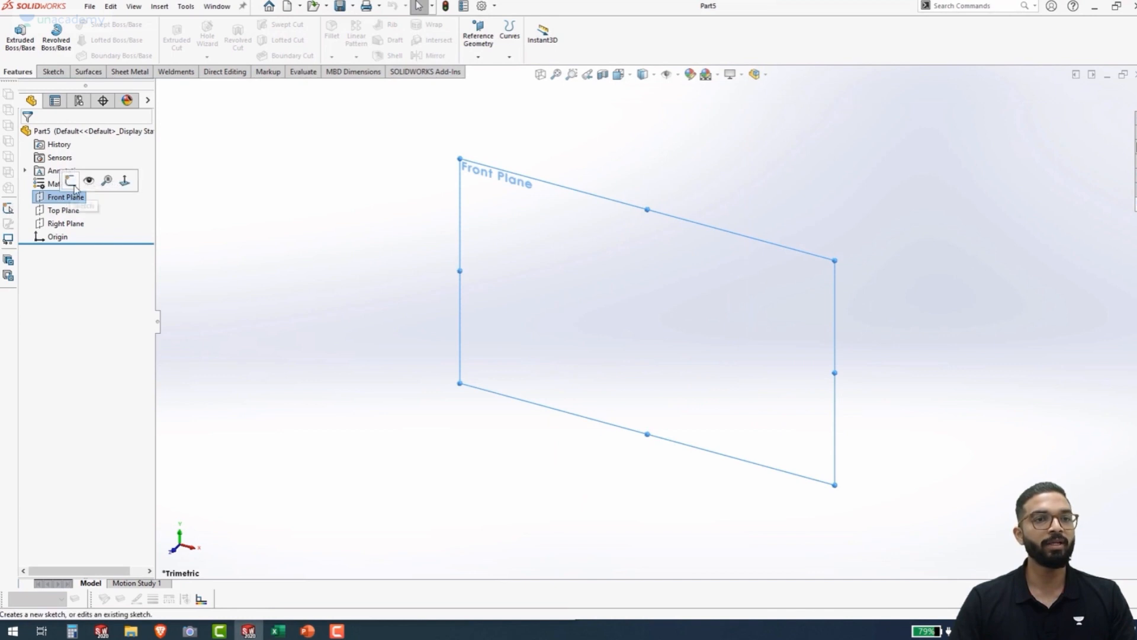
pyautogui.click(40, 197)
pyautogui.click(72, 178)
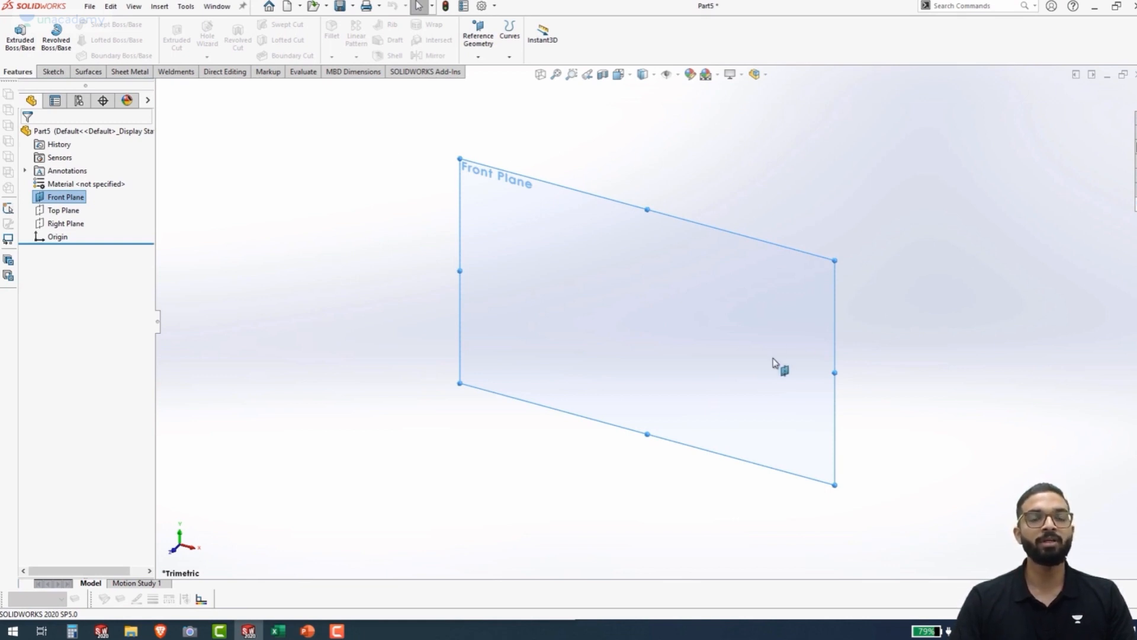
pyautogui.click(40, 198)
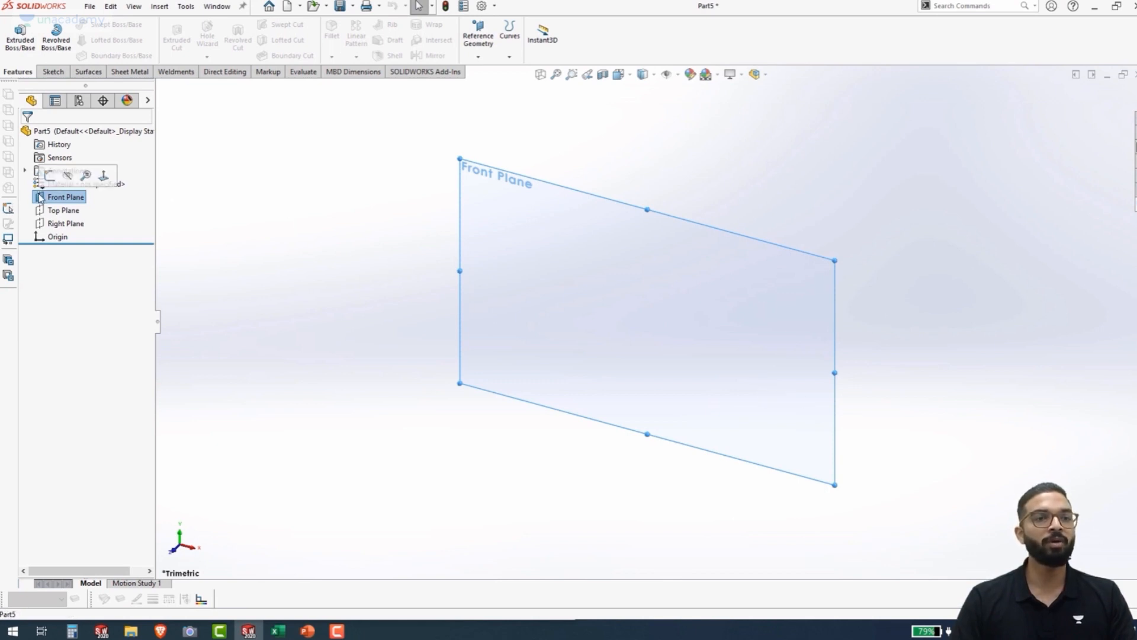
pyautogui.click(67, 176)
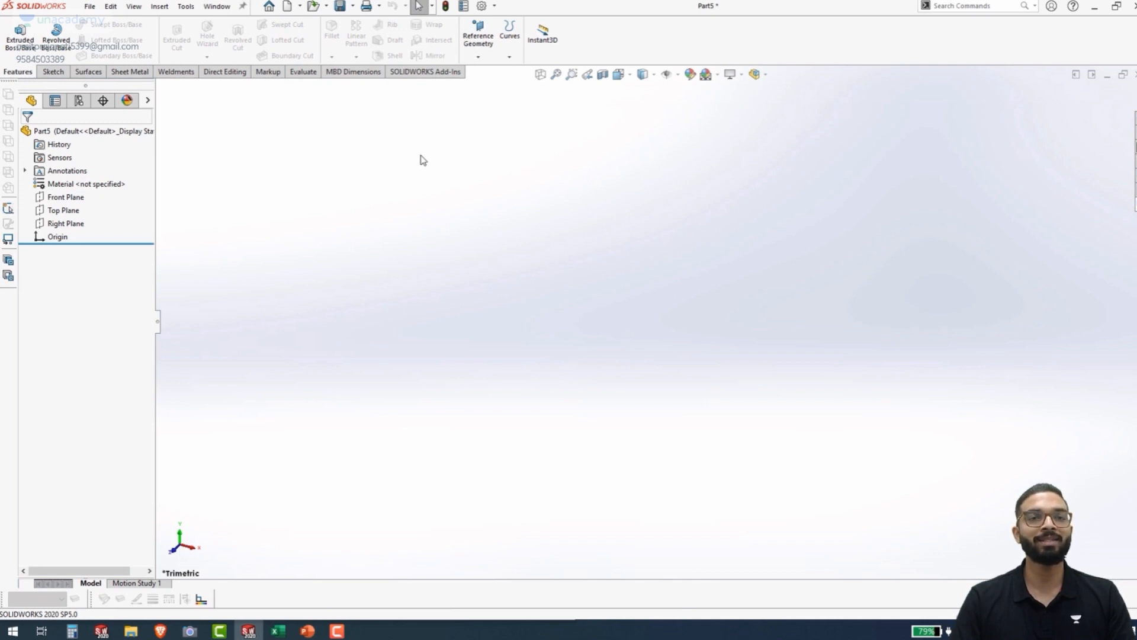
# Create a reference axis from two planes, at the intersection of the Front Plane and the Right Plane
pyautogui.click(477, 57)
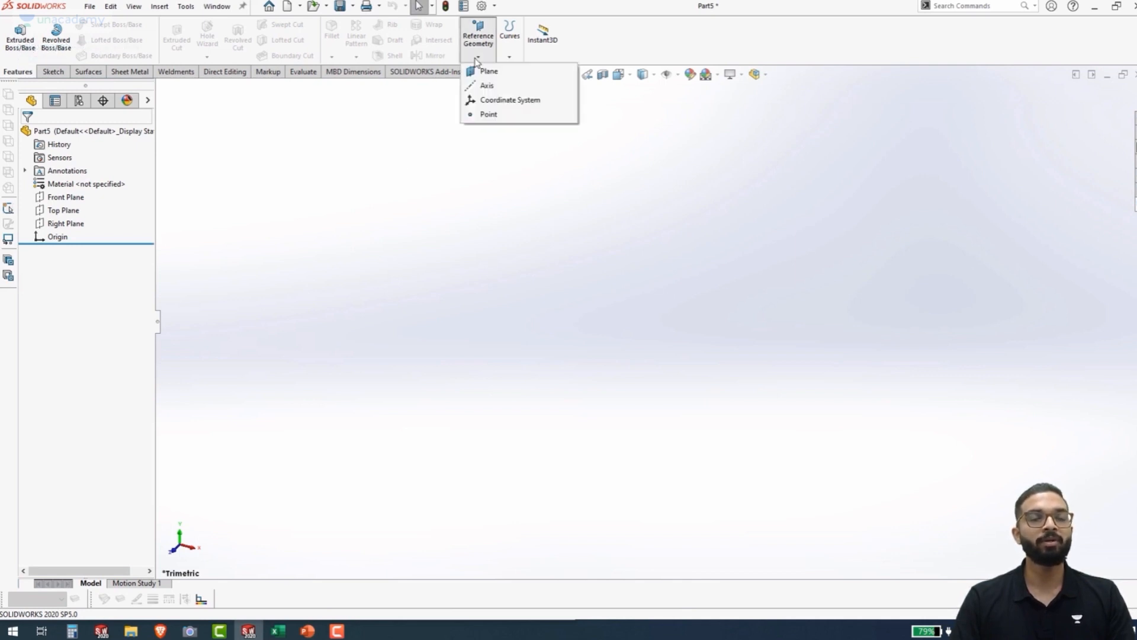
pyautogui.click(485, 86)
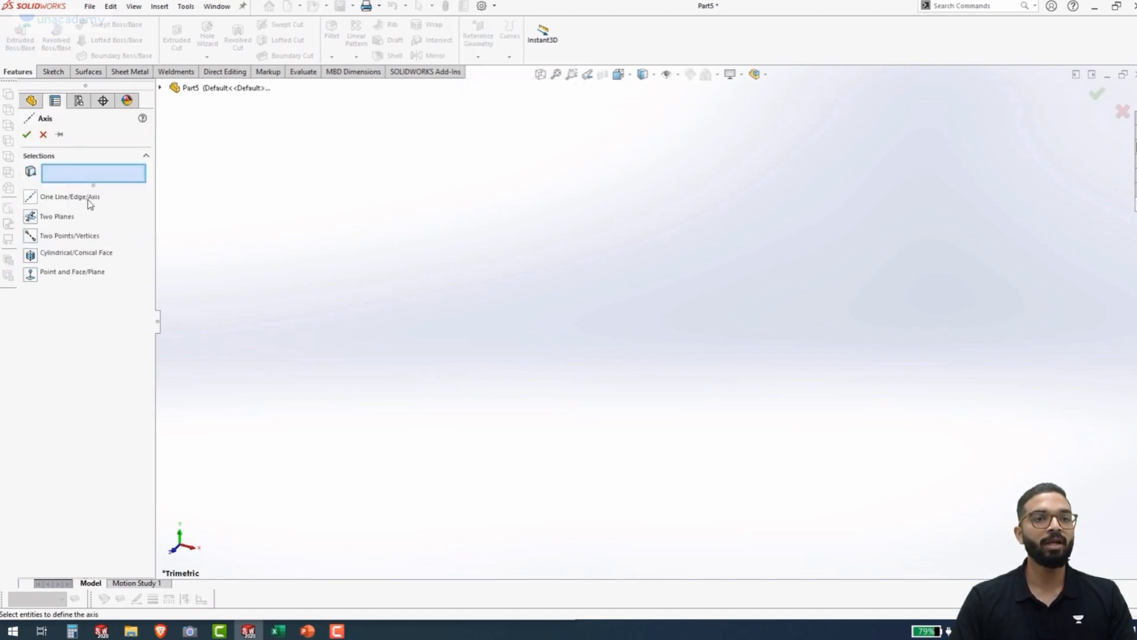
pyautogui.click(31, 217)
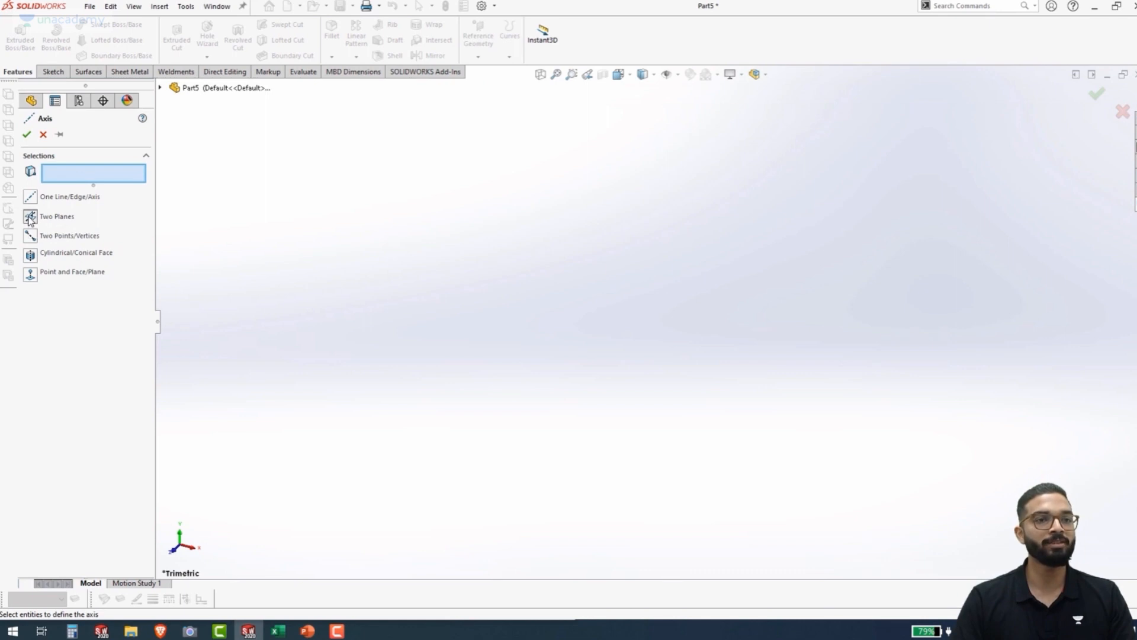
pyautogui.click(161, 88)
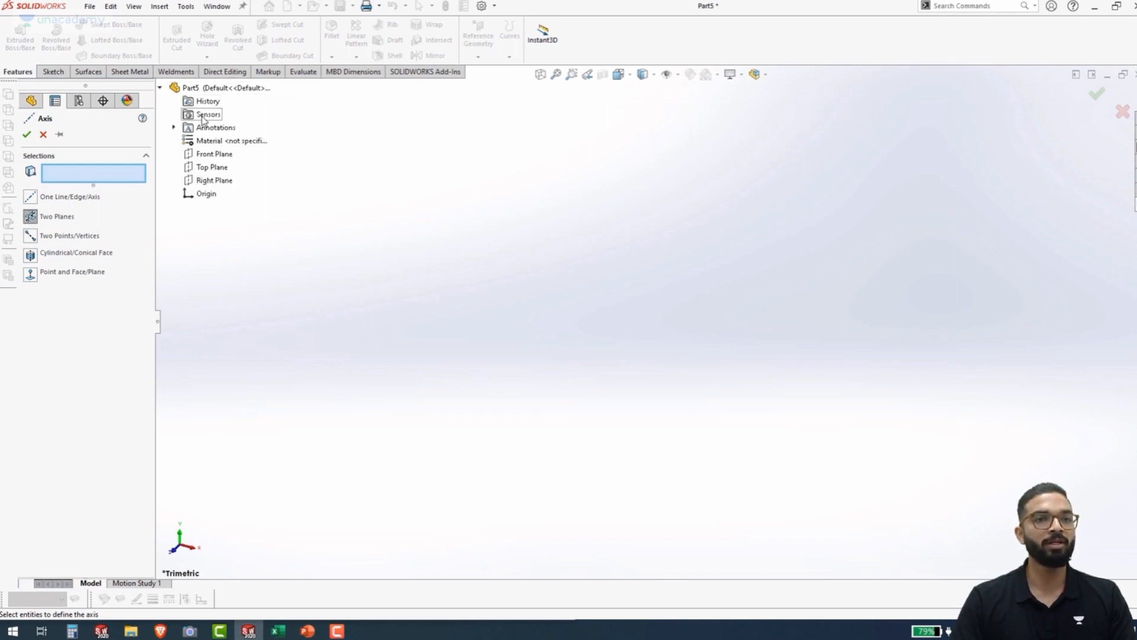
pyautogui.click(209, 155)
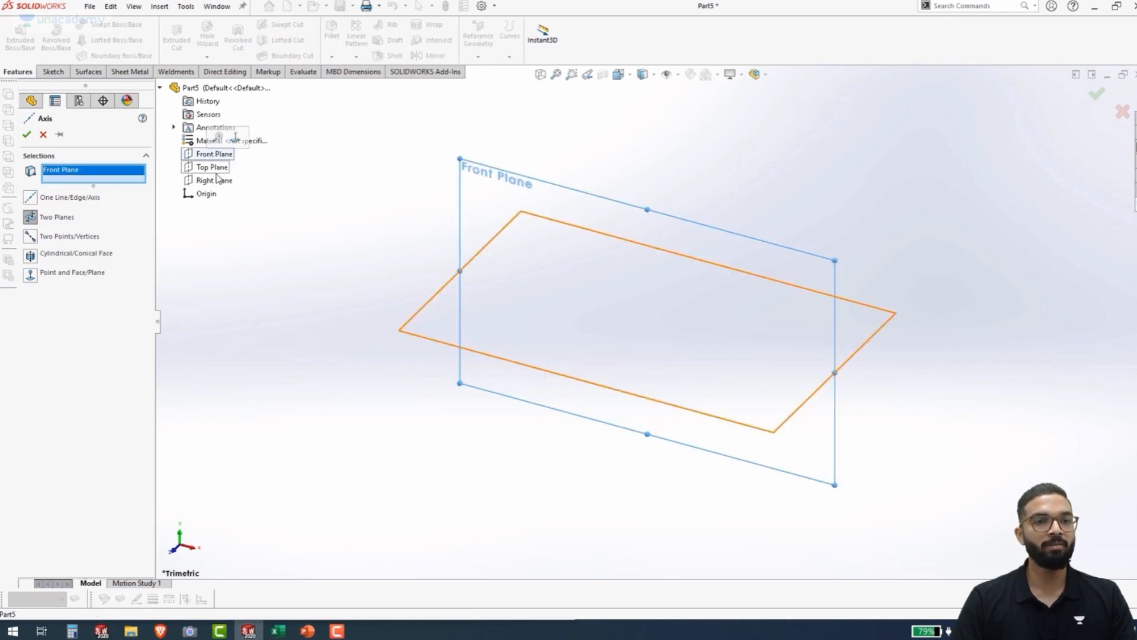
pyautogui.click(215, 181)
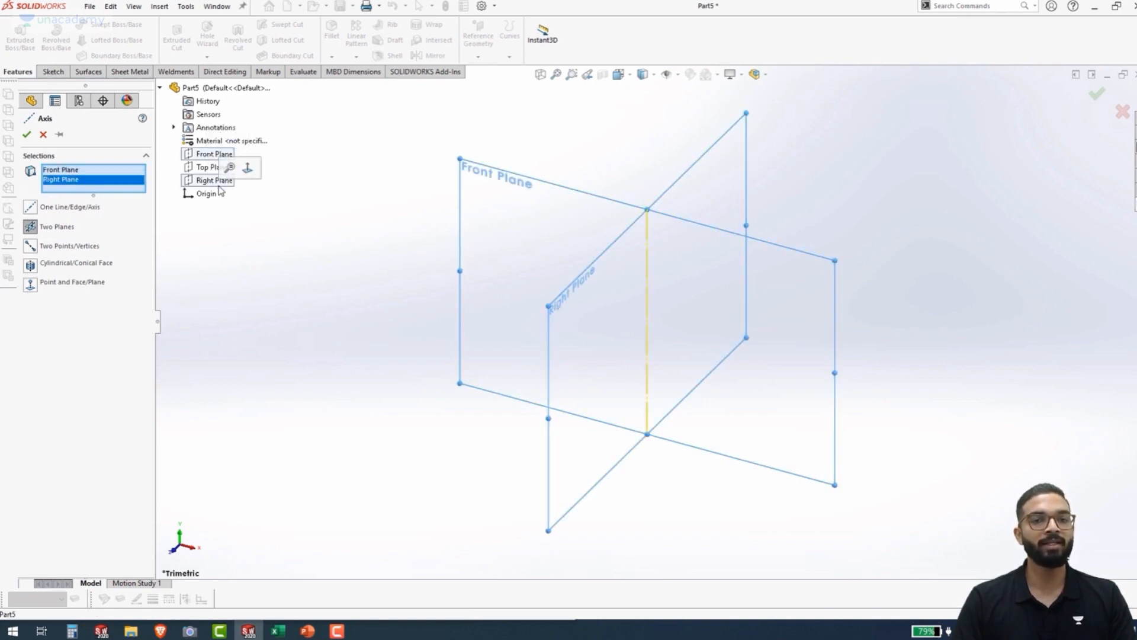
pyautogui.click(26, 135)
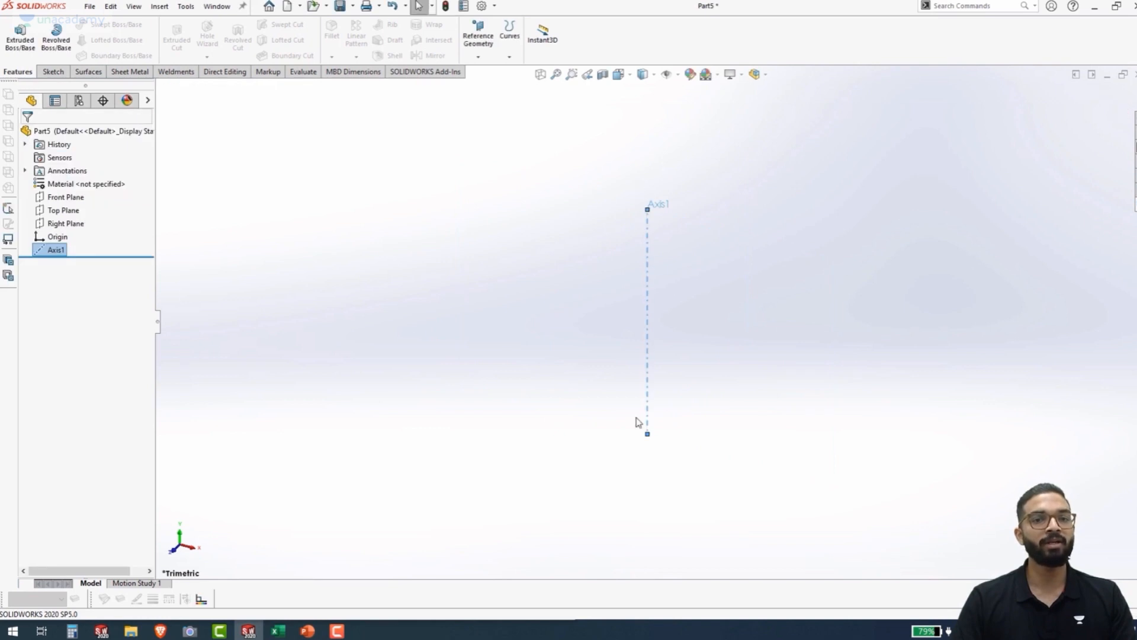
# Create a reference axis at the intersection of the Front Plane and the Top Plane, and clear the selection
pyautogui.click(480, 56)
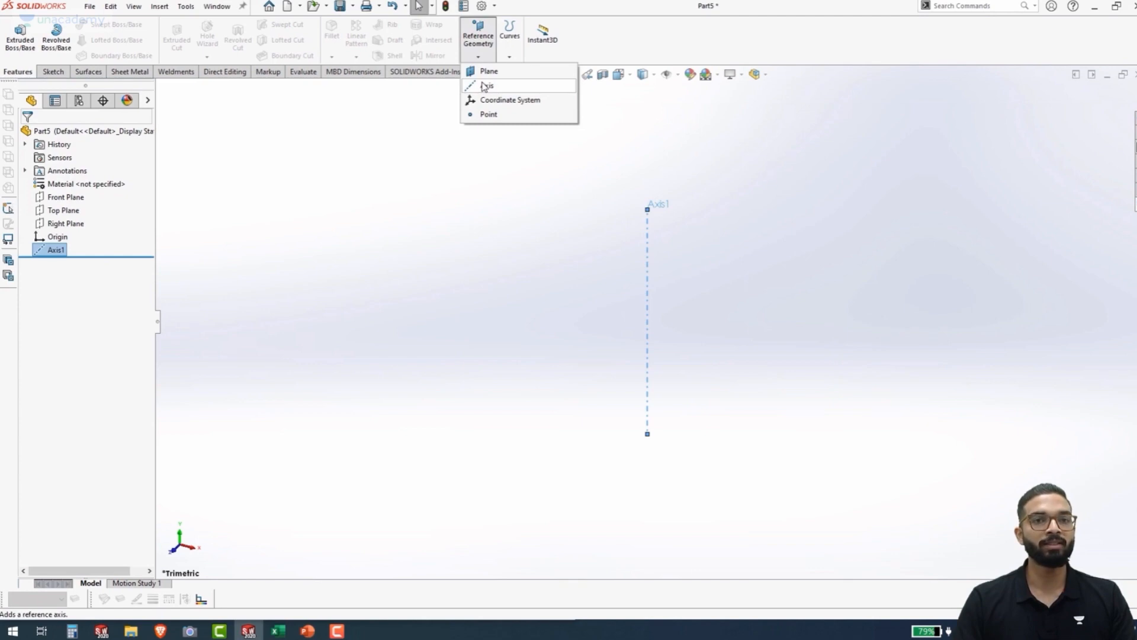
pyautogui.click(484, 87)
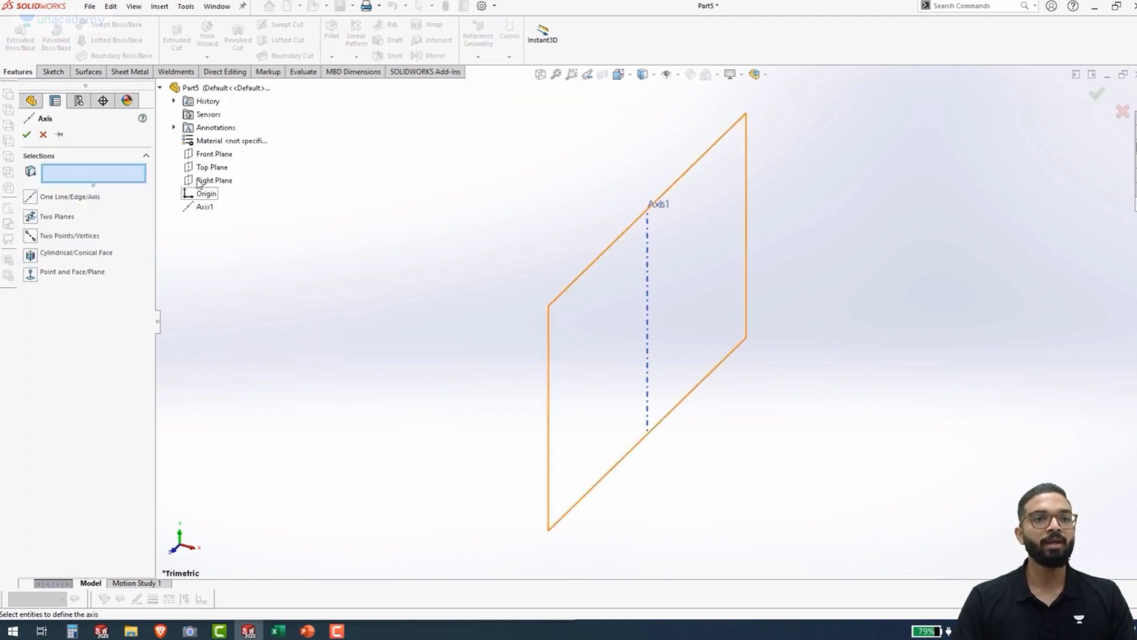
pyautogui.click(211, 157)
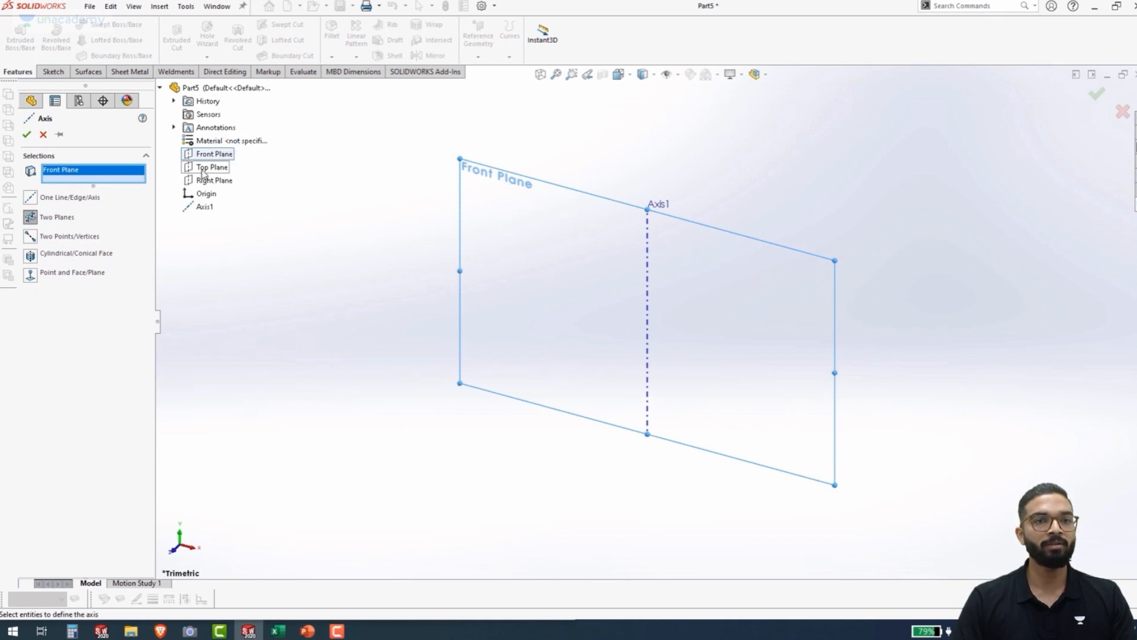
pyautogui.click(205, 169)
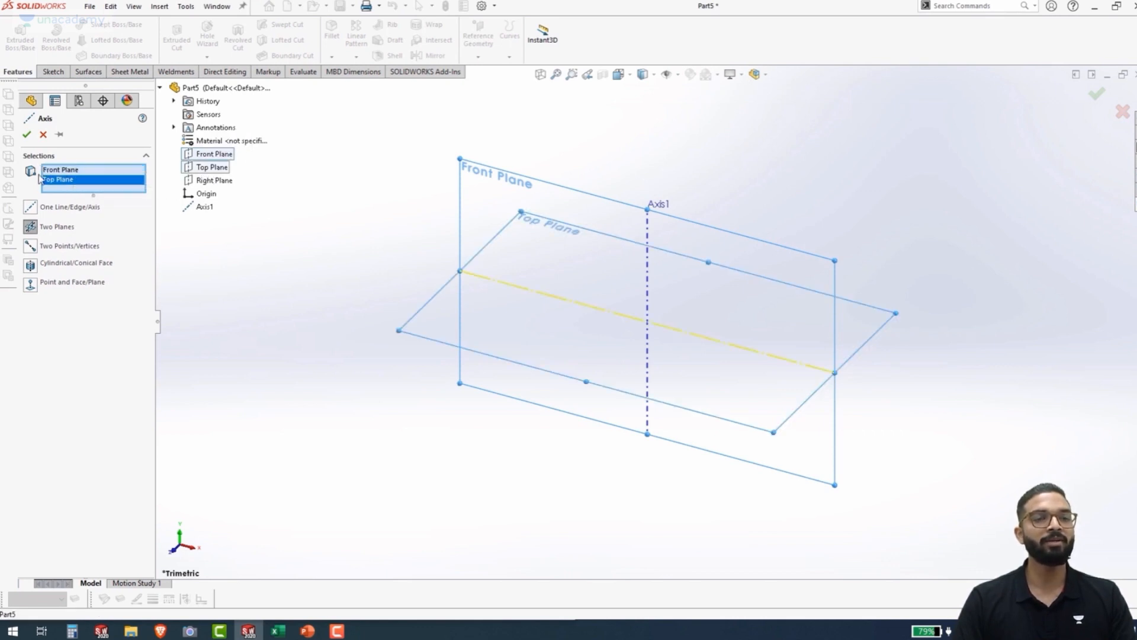
pyautogui.click(26, 136)
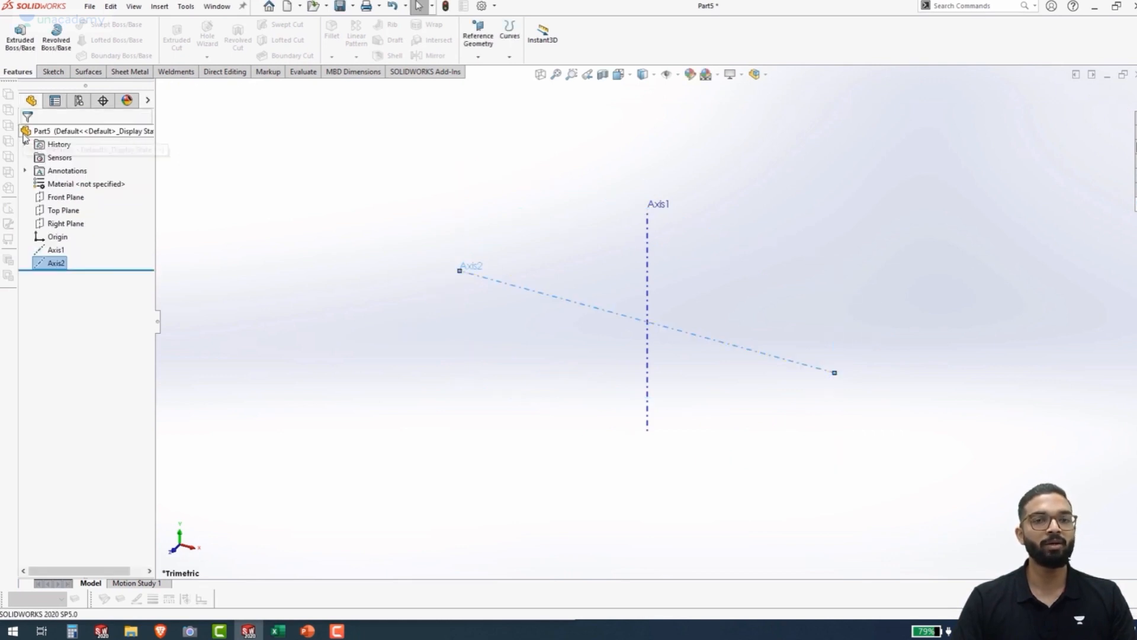
pyautogui.click(402, 341)
# Create a reference axis at the intersection of the Top Plane and the Right Plane
pyautogui.click(478, 54)
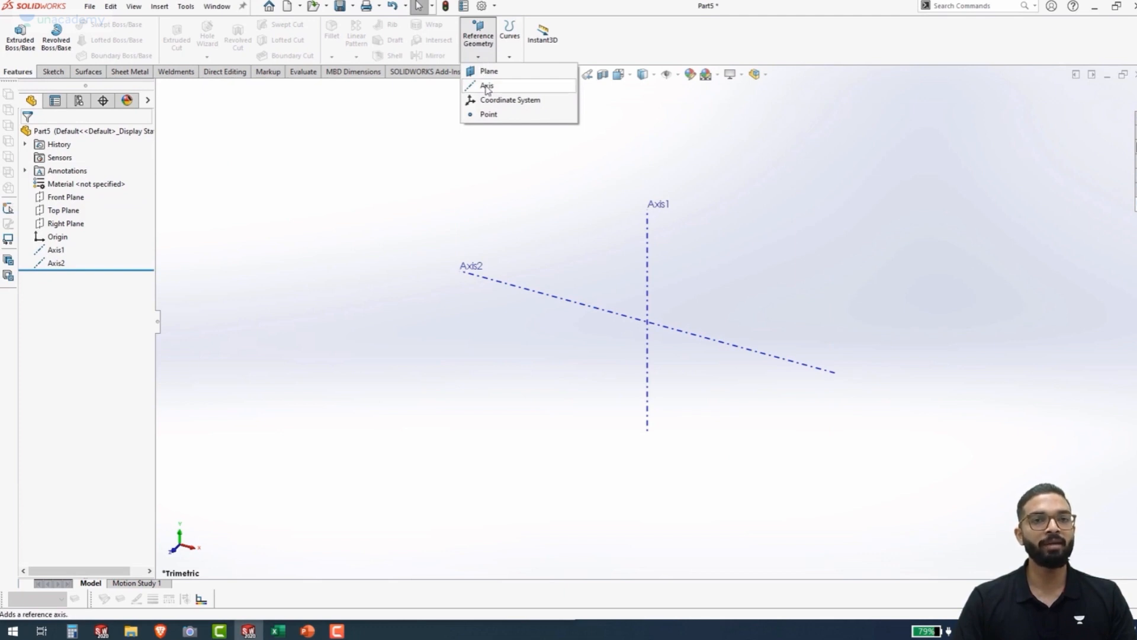
pyautogui.click(486, 86)
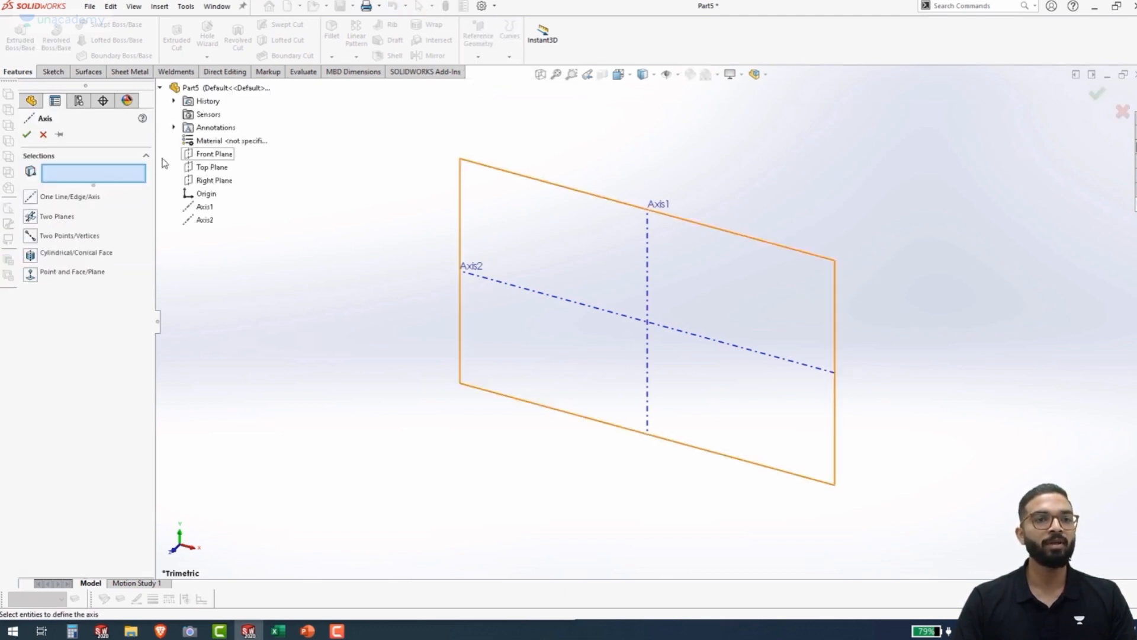
pyautogui.click(217, 169)
pyautogui.click(217, 181)
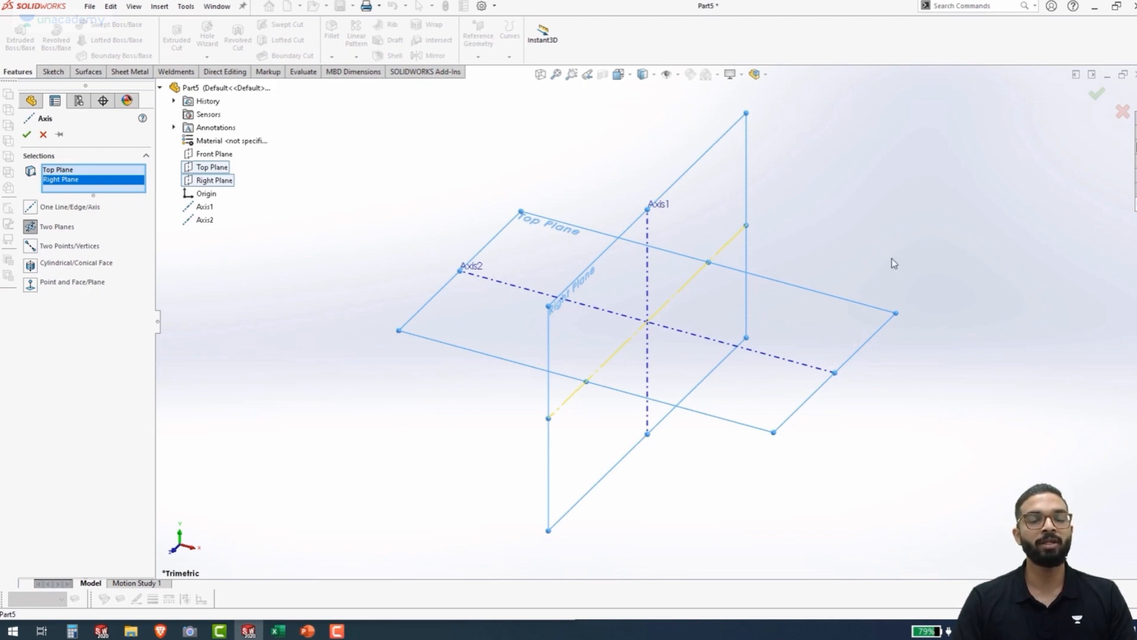
pyautogui.click(26, 135)
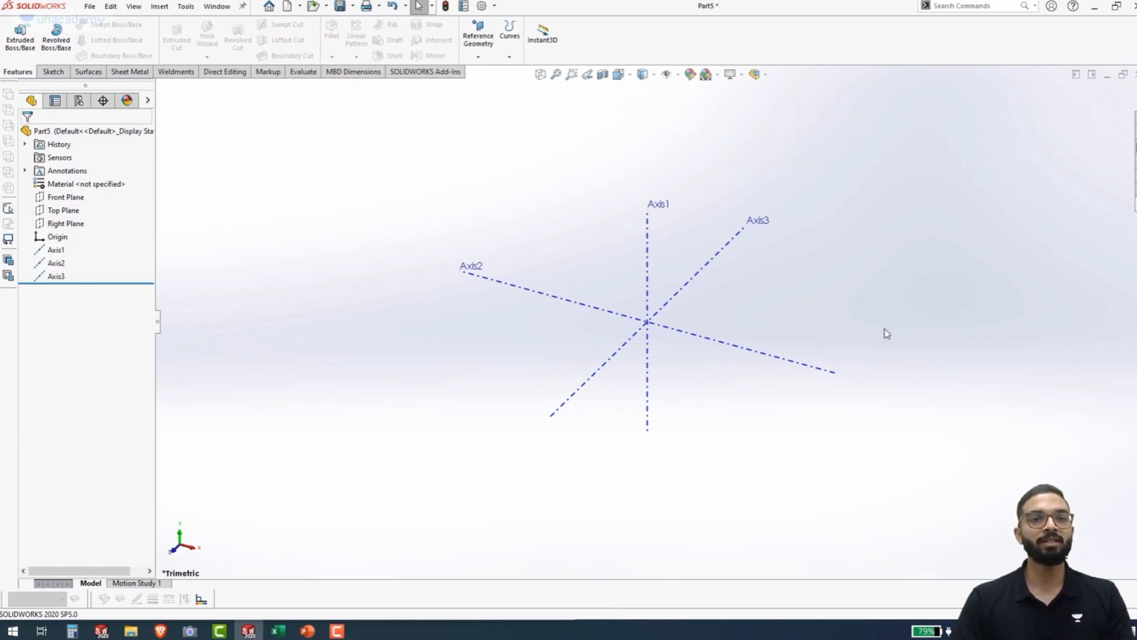
# Hide the vertical reference axis, Axis1, in the graphics area and show it again
pyautogui.click(50, 251)
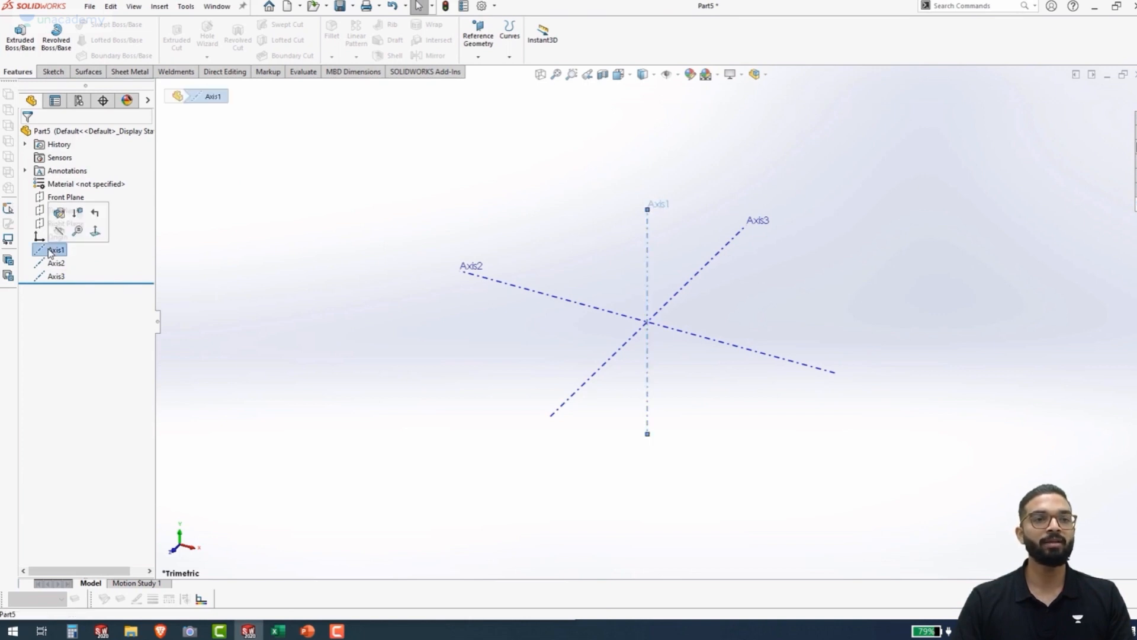
pyautogui.click(59, 231)
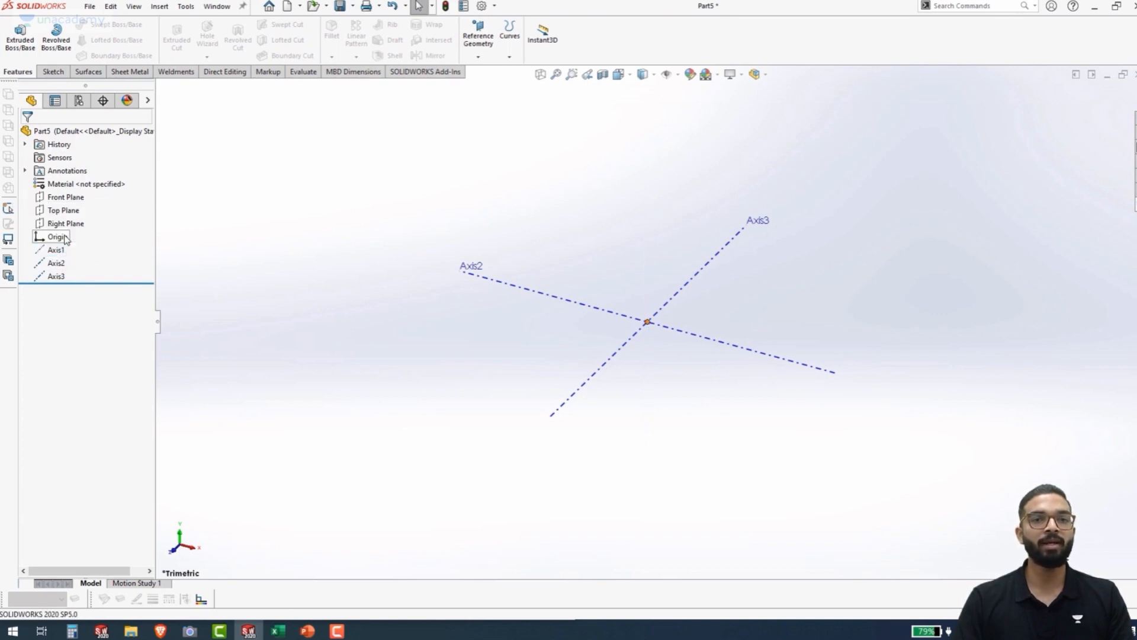
pyautogui.click(56, 251)
pyautogui.click(59, 231)
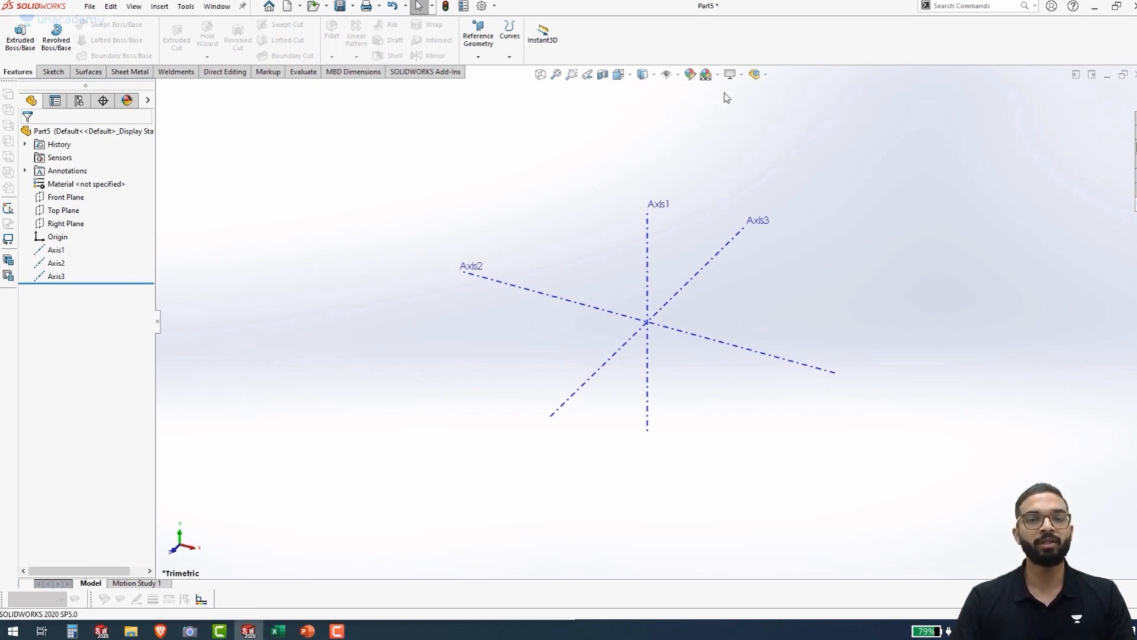
# Apply the Plain White scene as the part's background
pyautogui.click(718, 75)
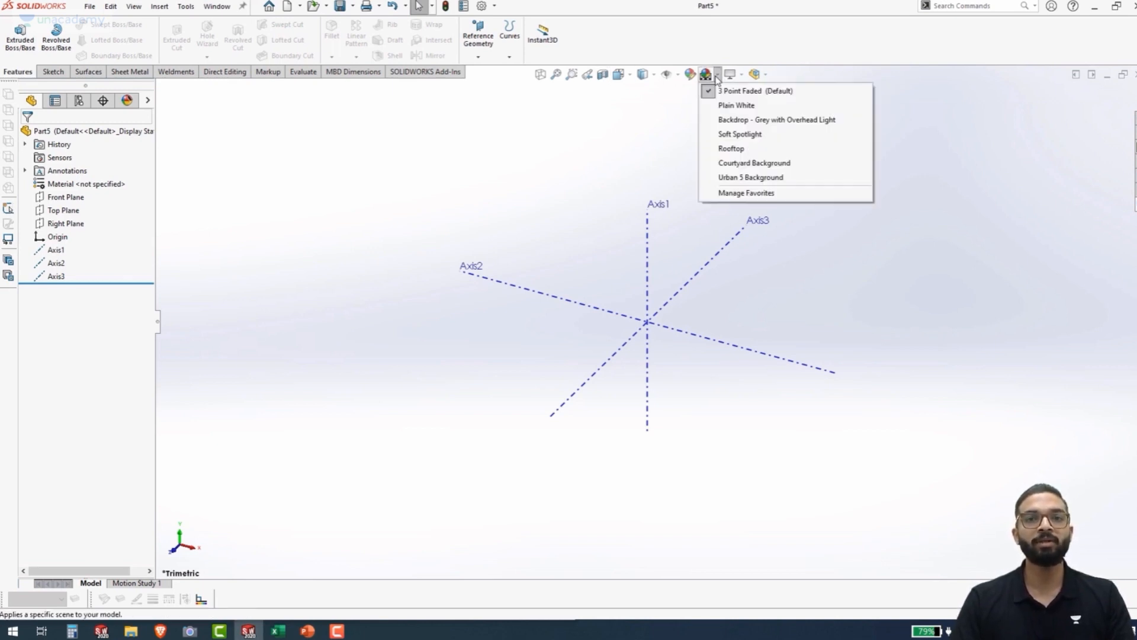
pyautogui.click(736, 105)
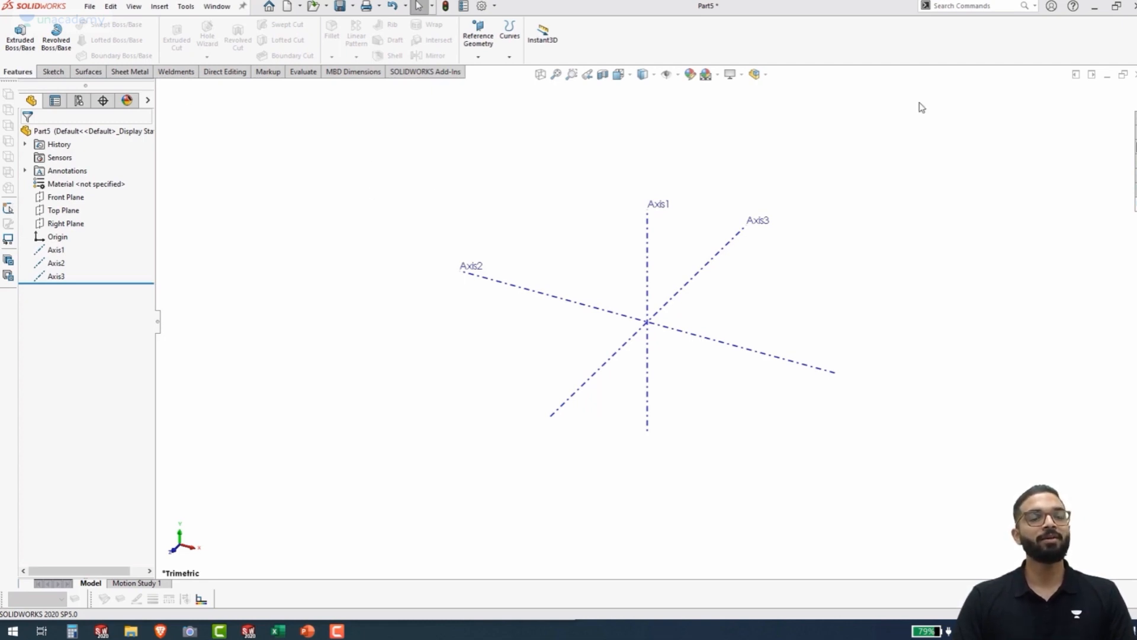
# Begin saving the part under a new name, with Part Templates (*.prtdot) as the file type
pyautogui.click(90, 8)
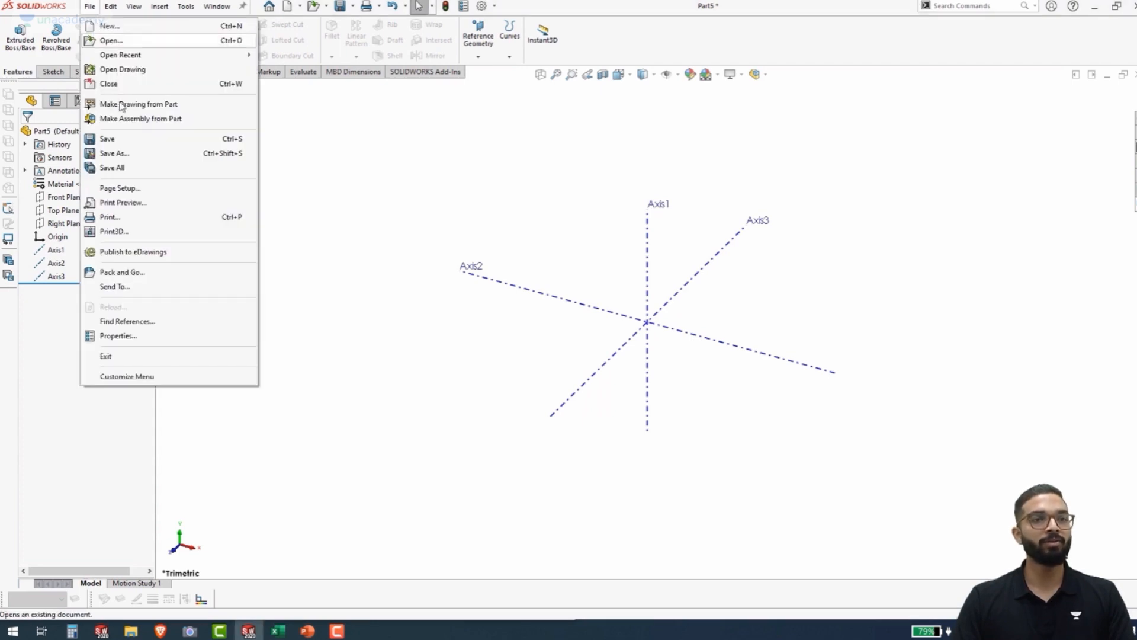
pyautogui.click(130, 153)
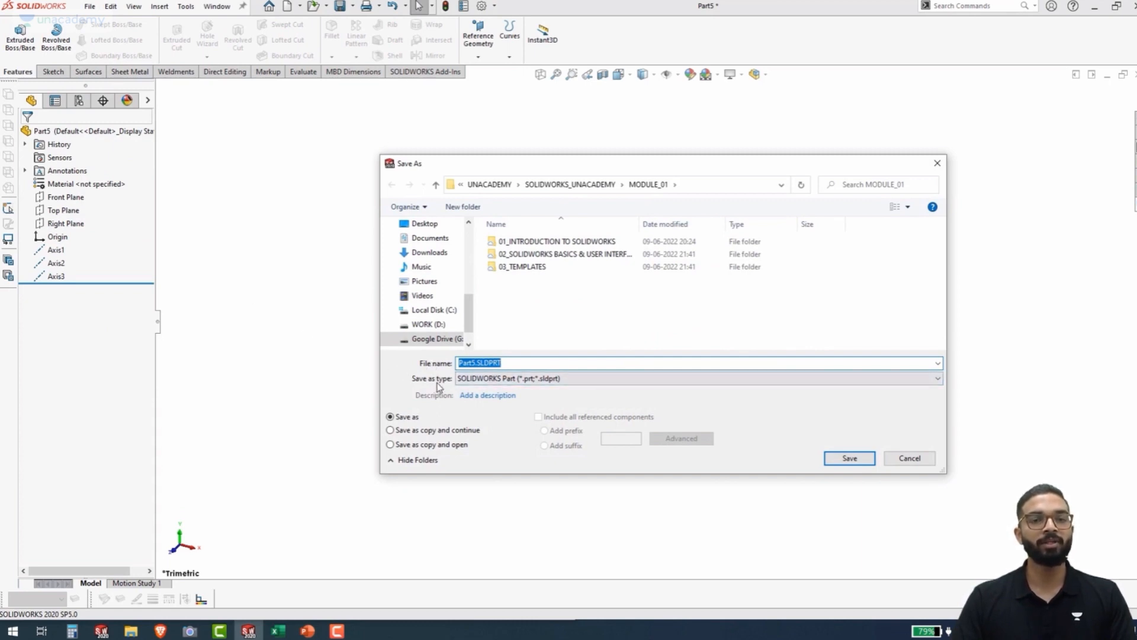
pyautogui.click(535, 380)
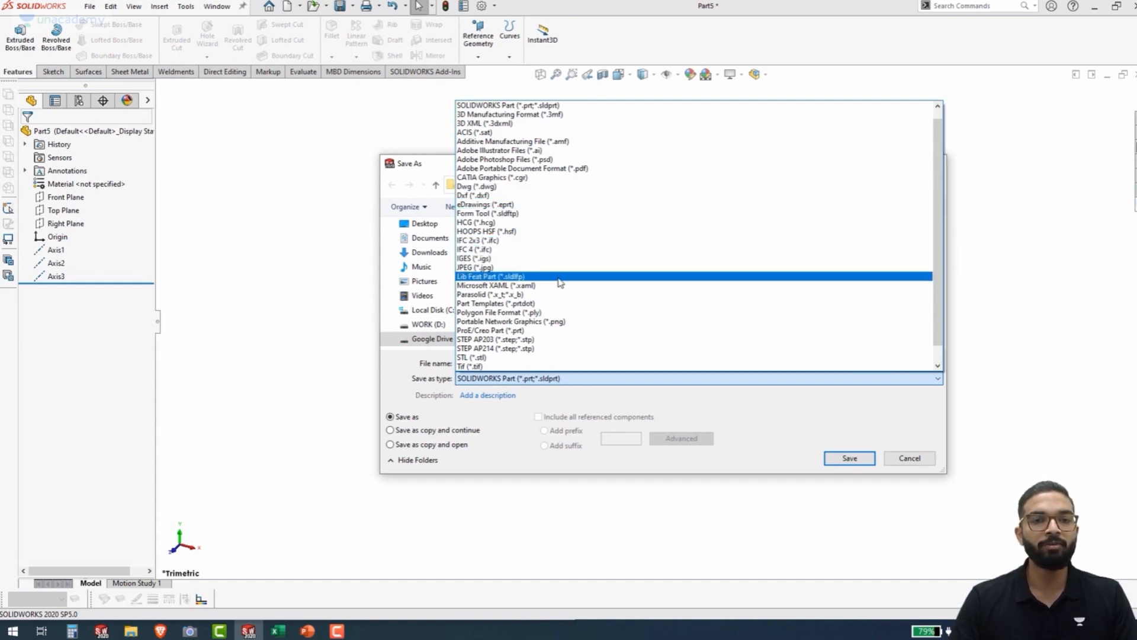
pyautogui.scroll(-1, 560, 283)
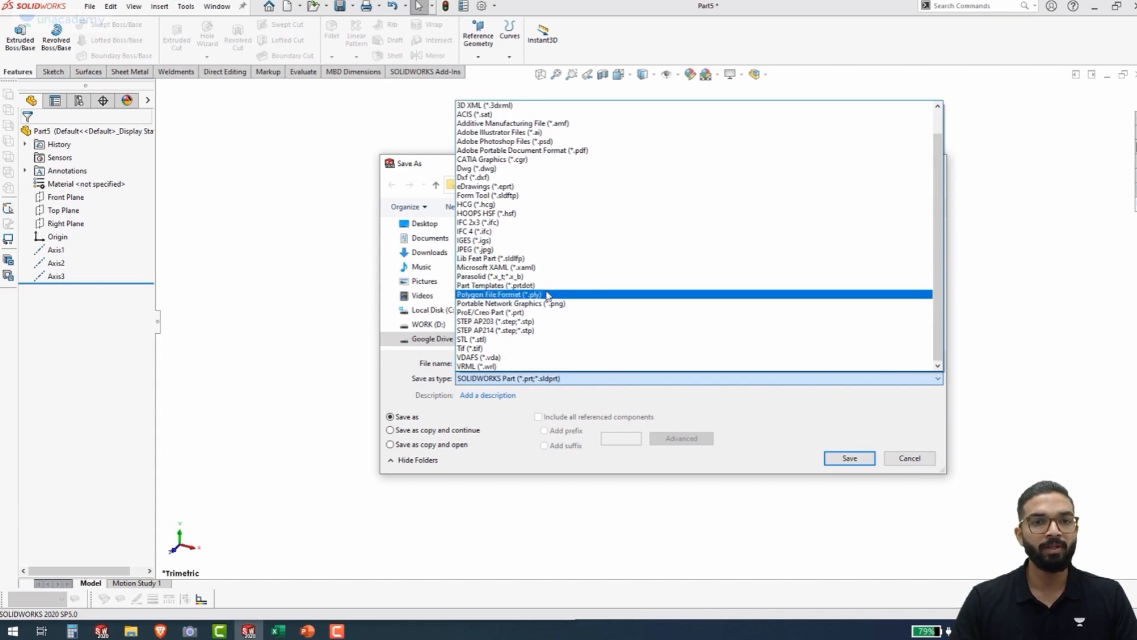
pyautogui.scroll(1, 554, 290)
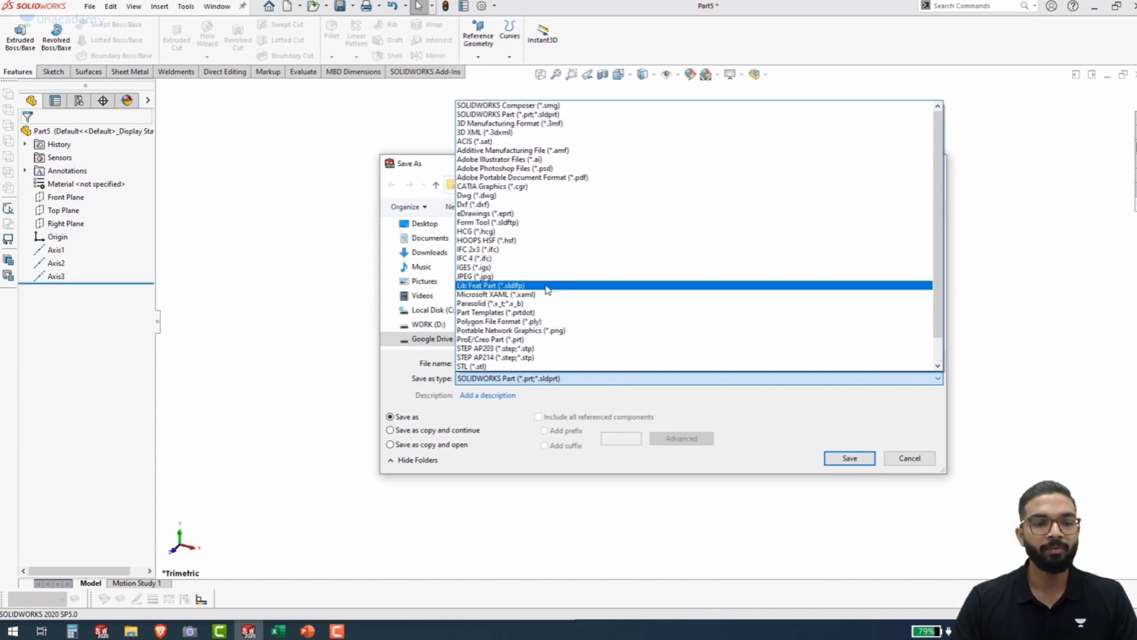
pyautogui.click(517, 313)
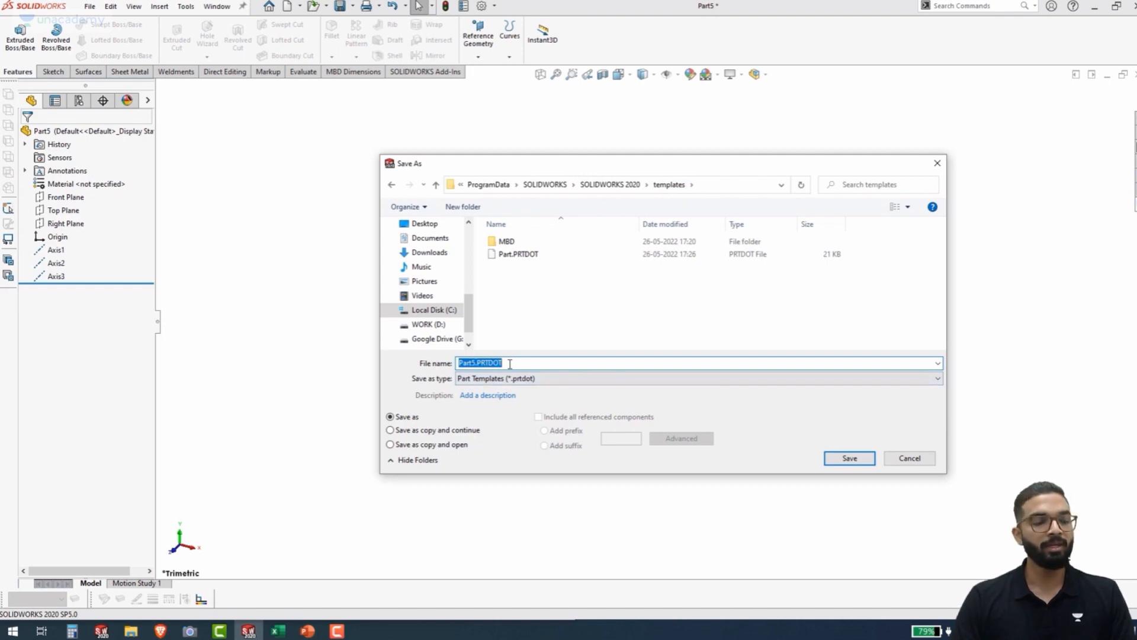
# Name the template CUSTOM PART and save it in the SOLIDWORKS 2020 templates folder
pyautogui.write('CUSTOM')
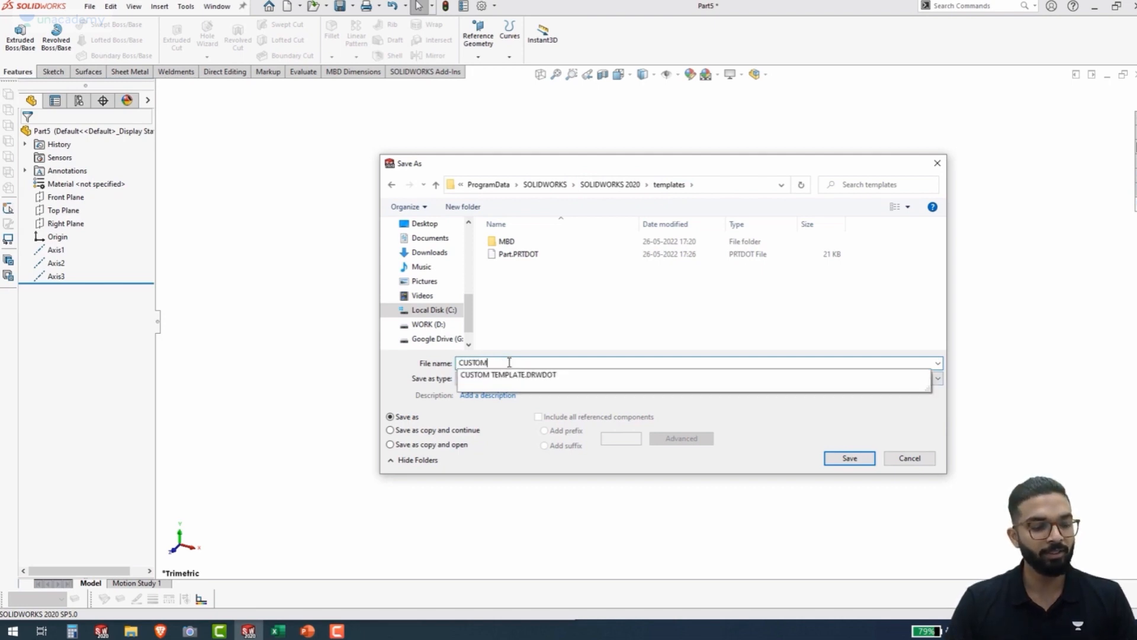
pyautogui.click(604, 326)
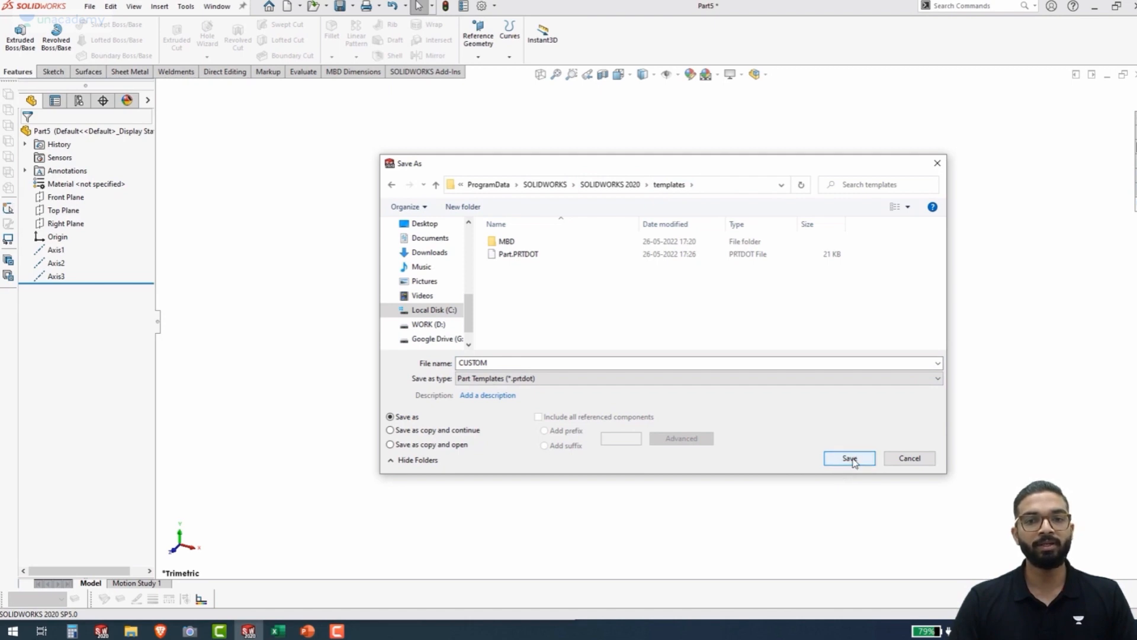
pyautogui.click(586, 364)
pyautogui.click(585, 364)
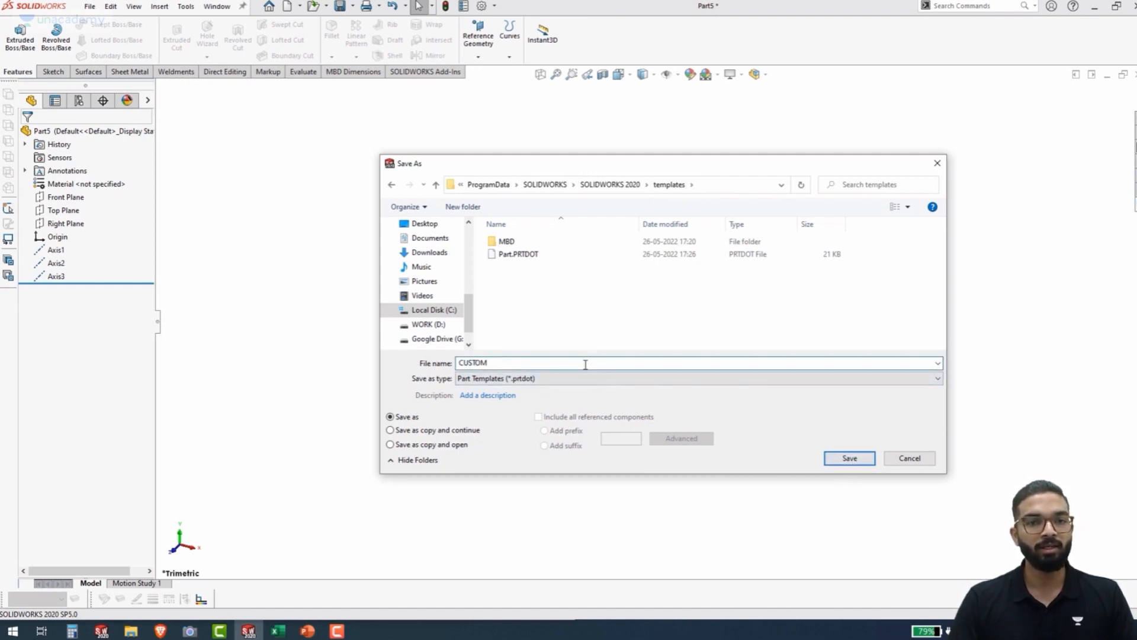
pyautogui.write('PART')
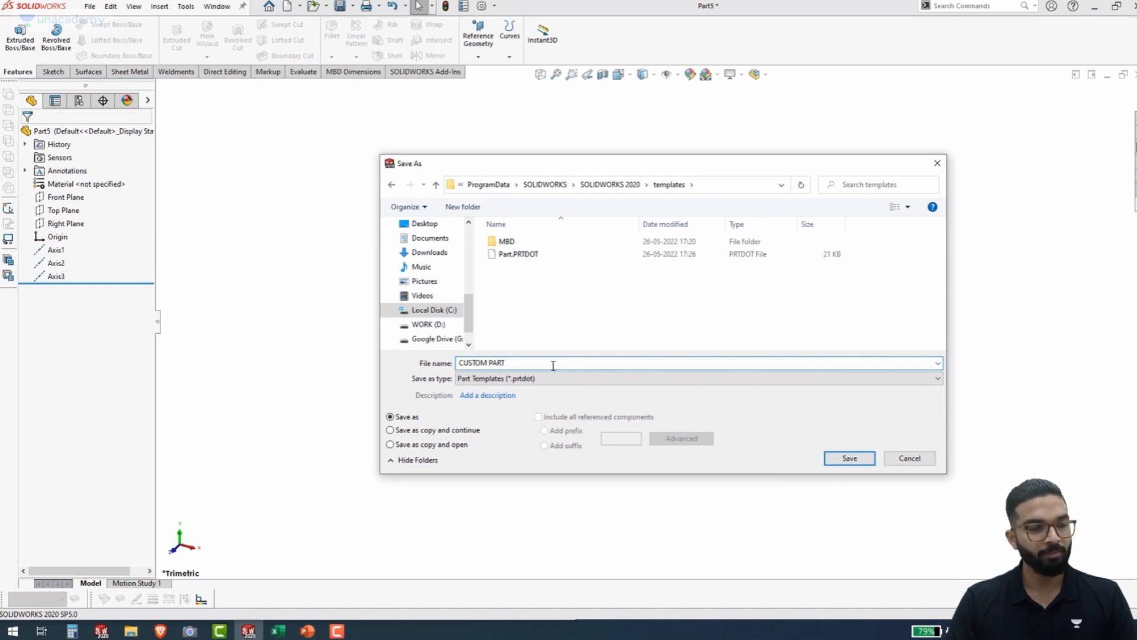
pyautogui.click(847, 464)
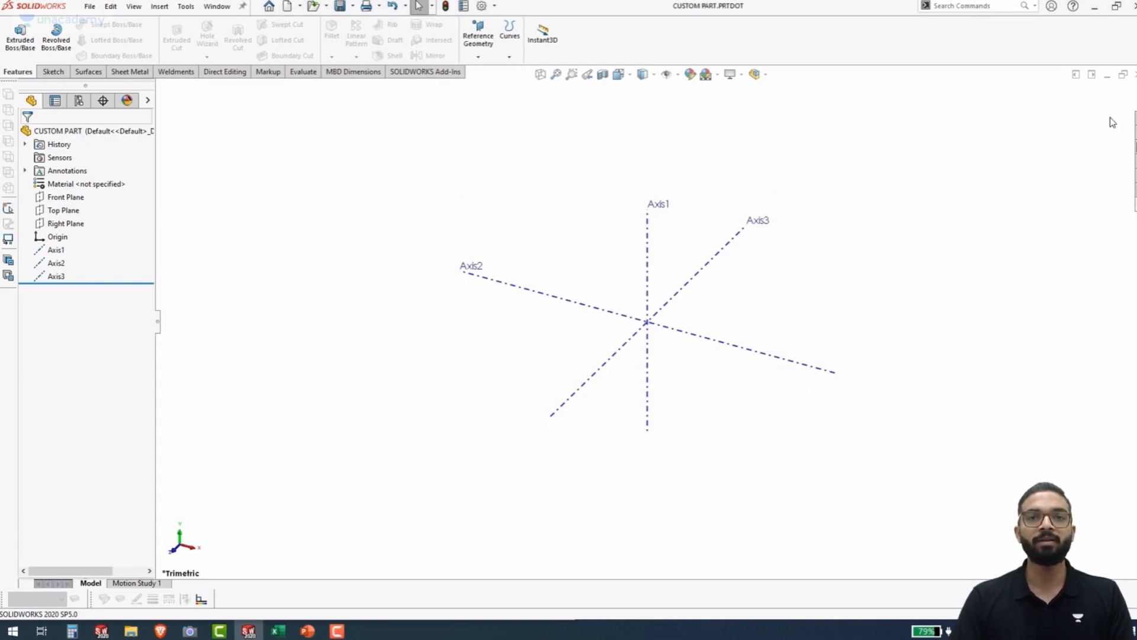
# Close the template file and create a new document from the CUSTOM PART template
pyautogui.click(1134, 74)
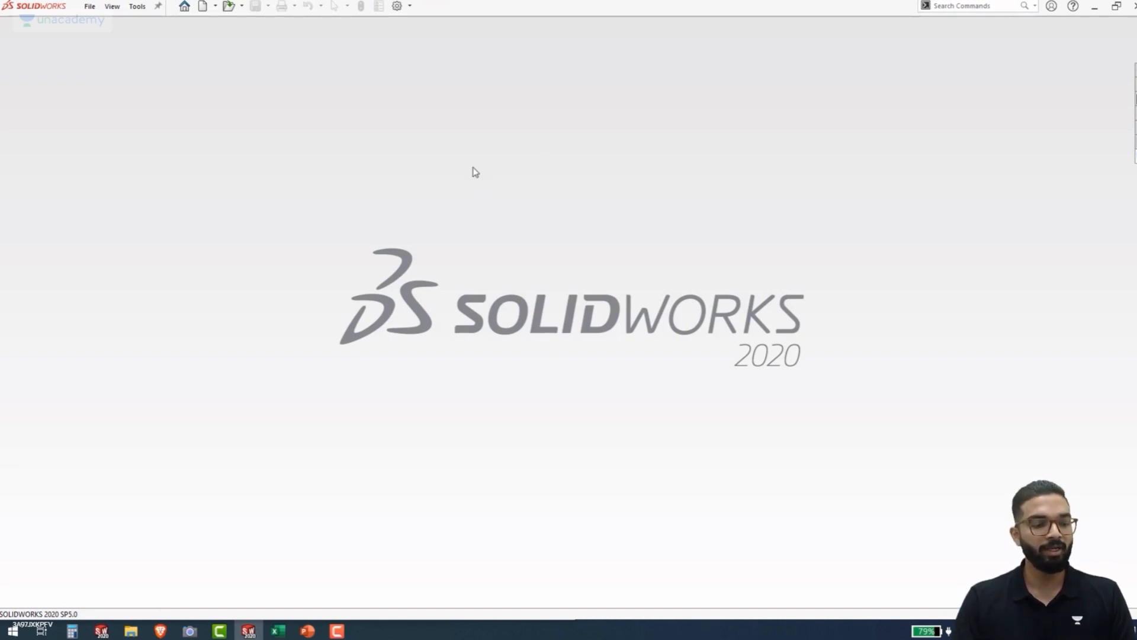
pyautogui.hotkey('ctrl', 'n')
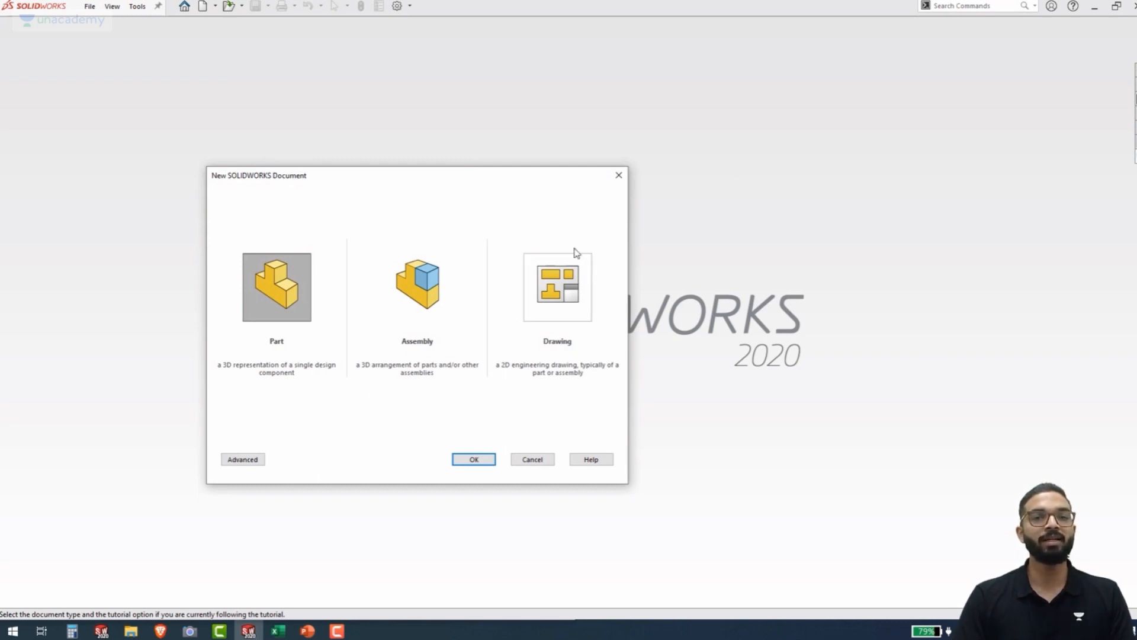
pyautogui.click(245, 460)
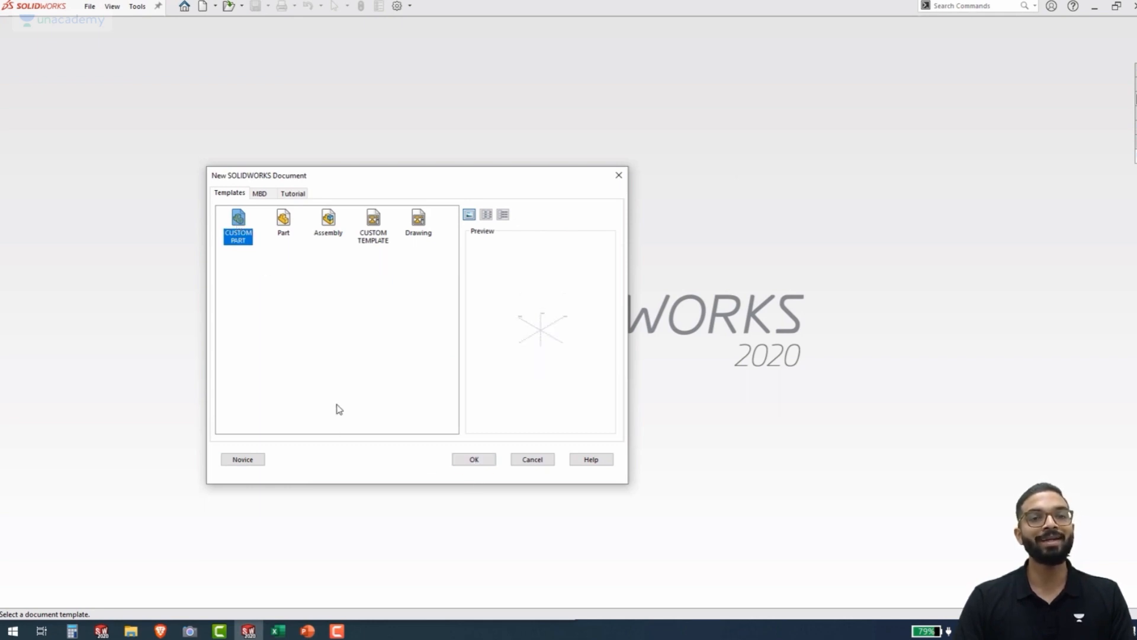
pyautogui.doubleClick(239, 232)
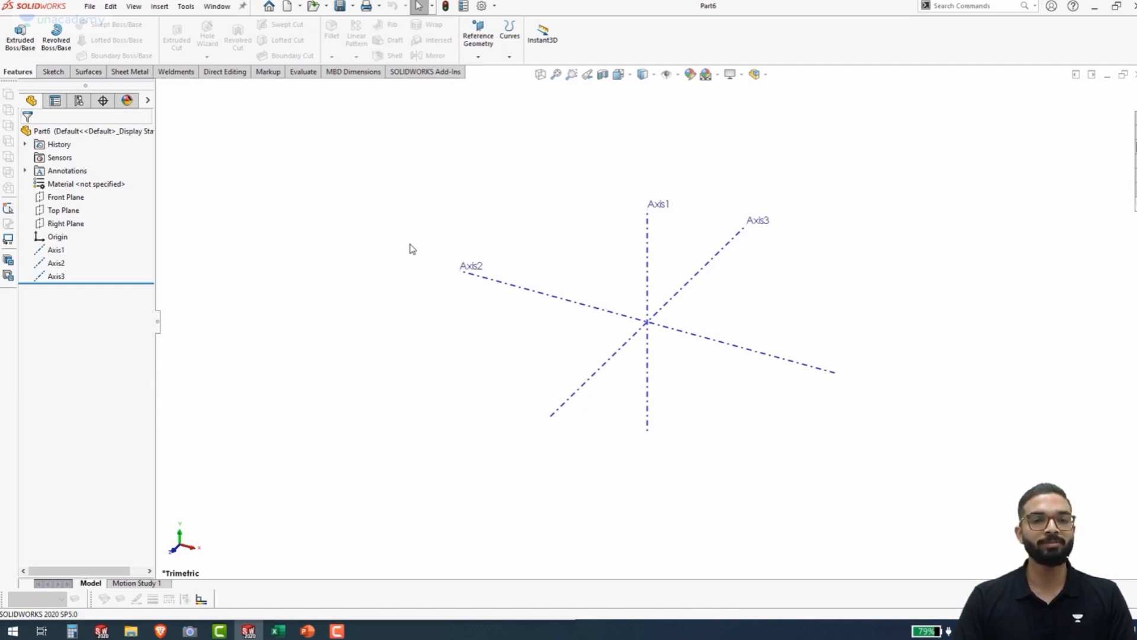
# Hide all three reference axes, Axis1 to Axis3, in the new part
pyautogui.click(40, 251)
pyautogui.keyDown('shift'); pyautogui.click(54, 279); pyautogui.keyUp('shift')
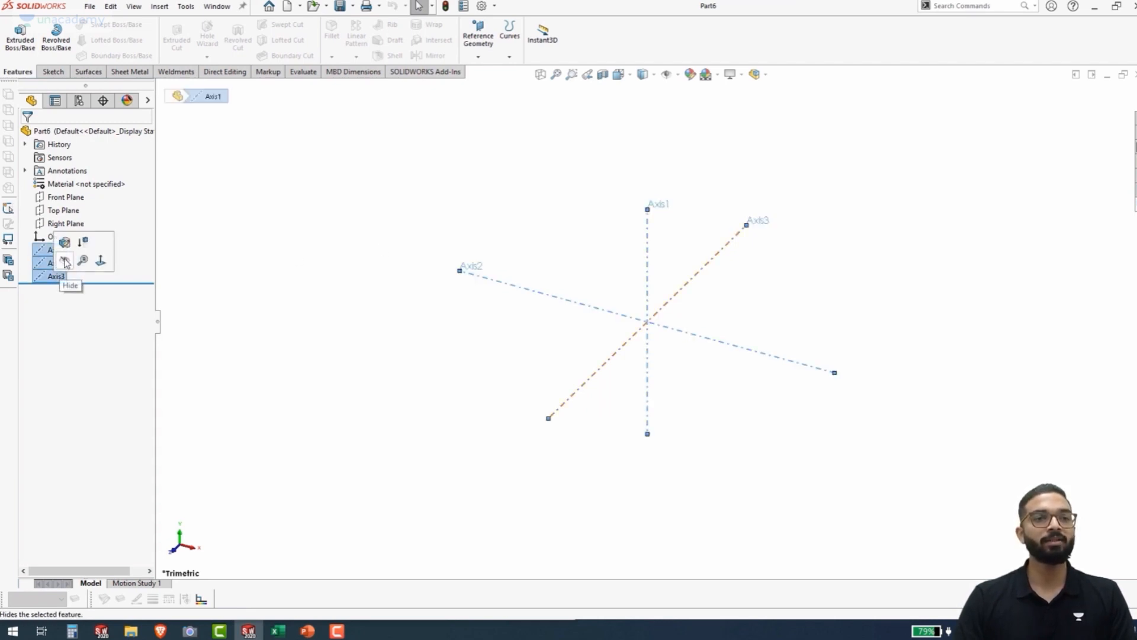
pyautogui.click(64, 263)
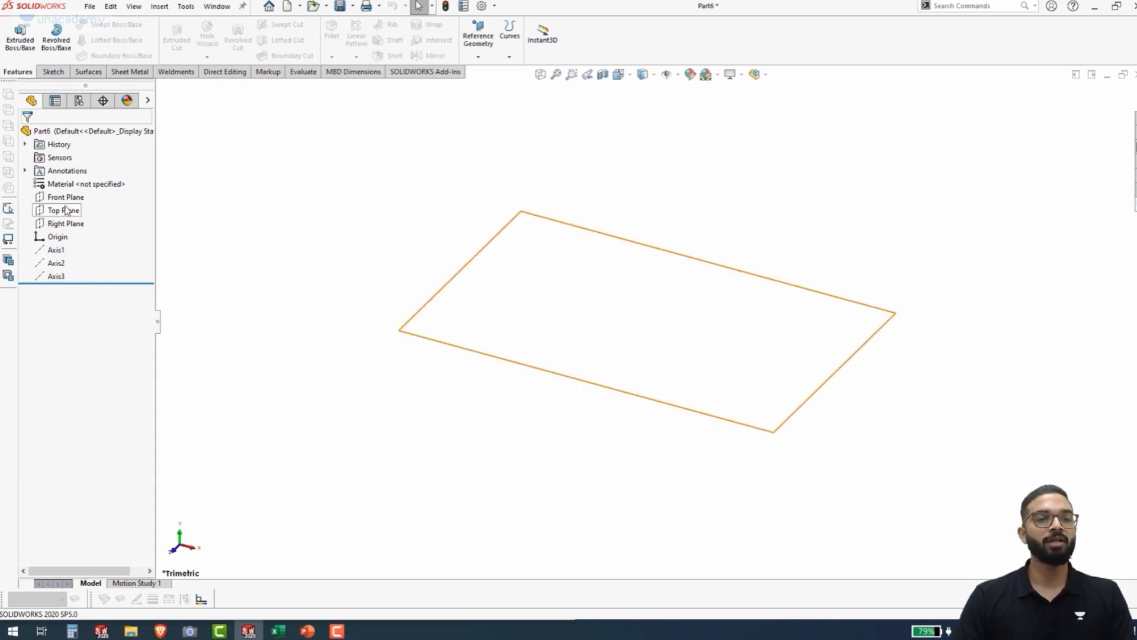
# Start a sketch on the Top Plane and draw a center rectangle about 160 by 110 mm, centred on the origin
pyautogui.click(48, 223)
pyautogui.click(52, 210)
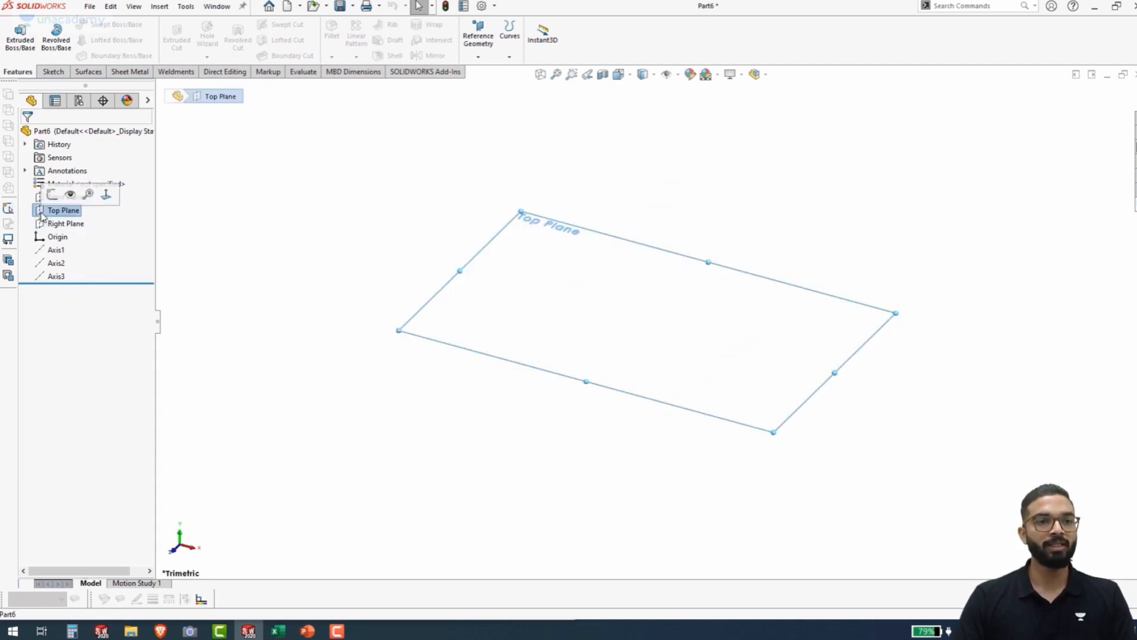
pyautogui.click(57, 197)
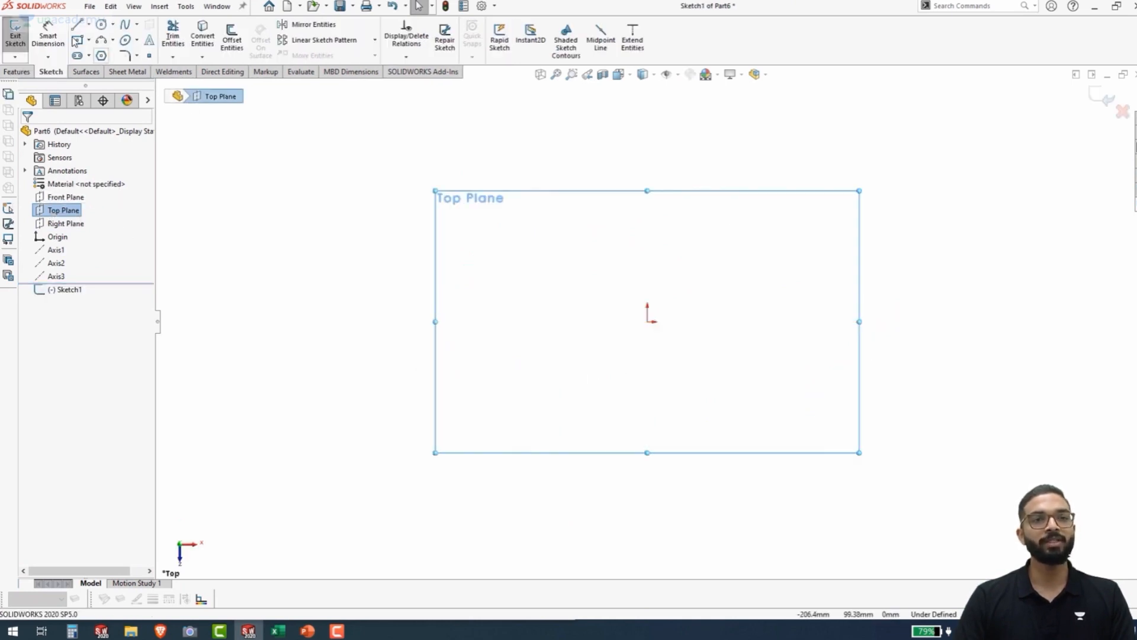
pyautogui.click(77, 41)
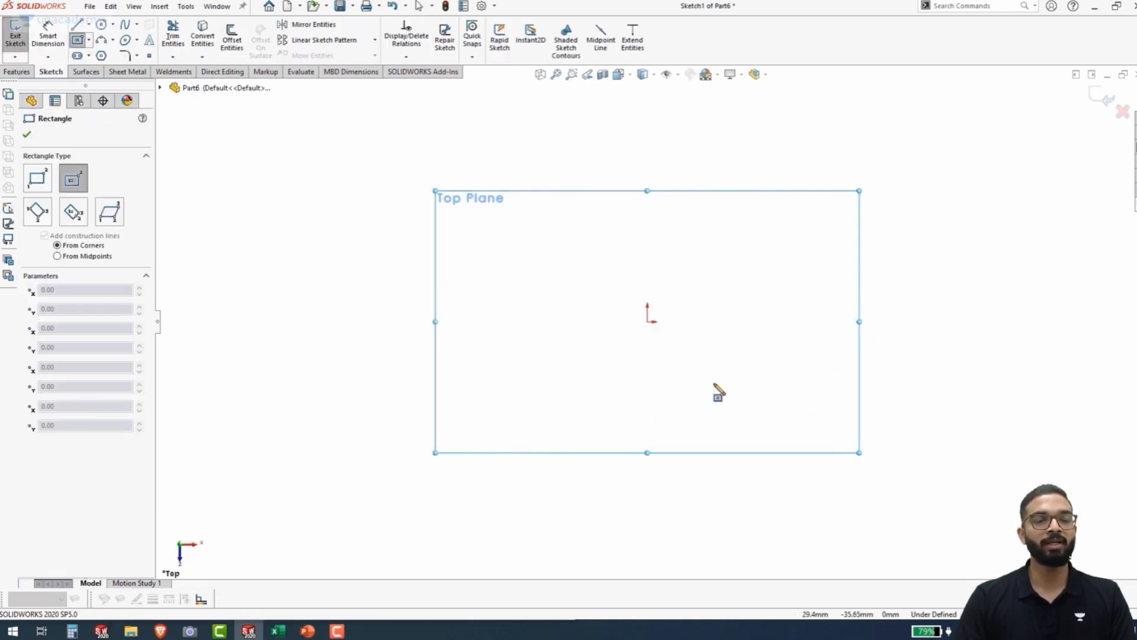
pyautogui.click(647, 321)
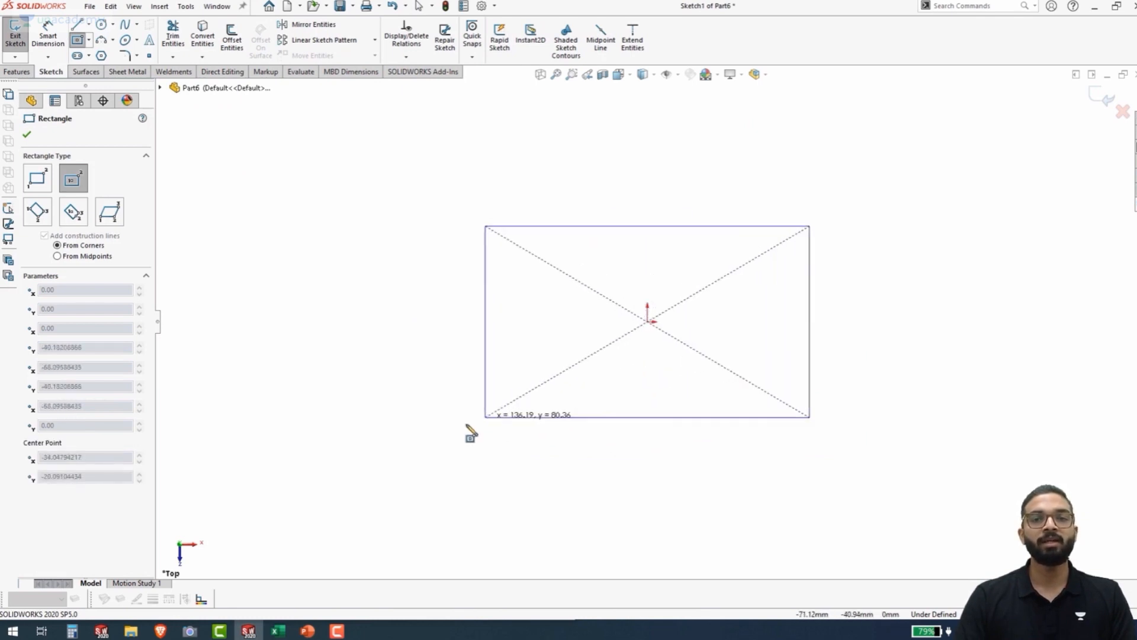
pyautogui.click(457, 453)
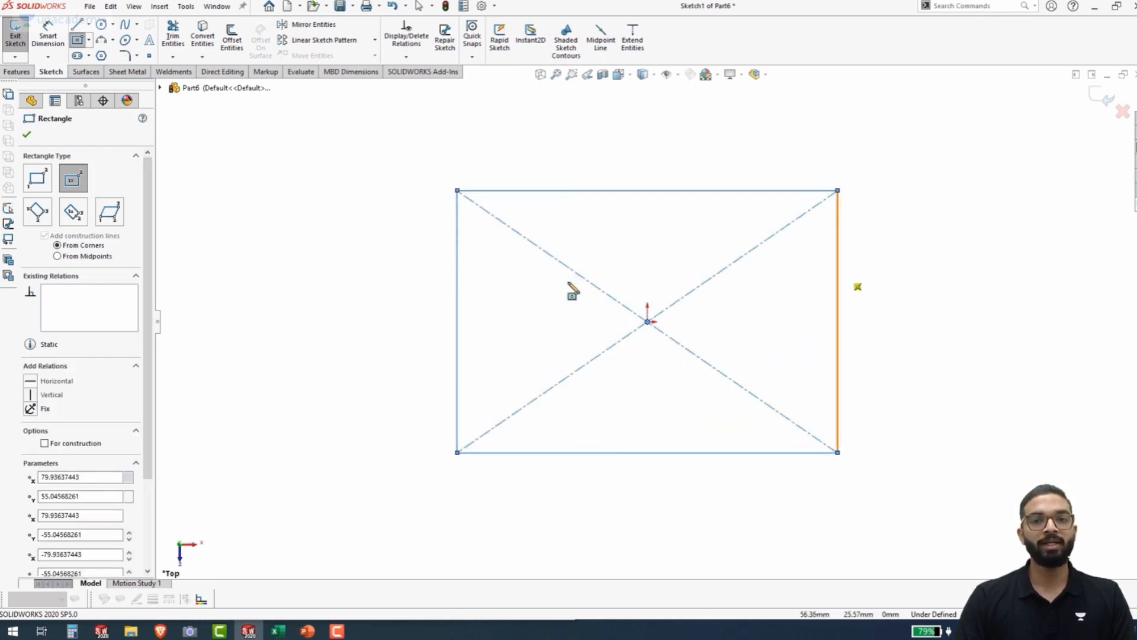
# Dimension the rectangle with Smart Dimension, setting its horizontal edge to 100 mm and its vertical edge to 60 mm
pyautogui.moveTo(938, 461); pyautogui.dragTo(942, 222, button='right')
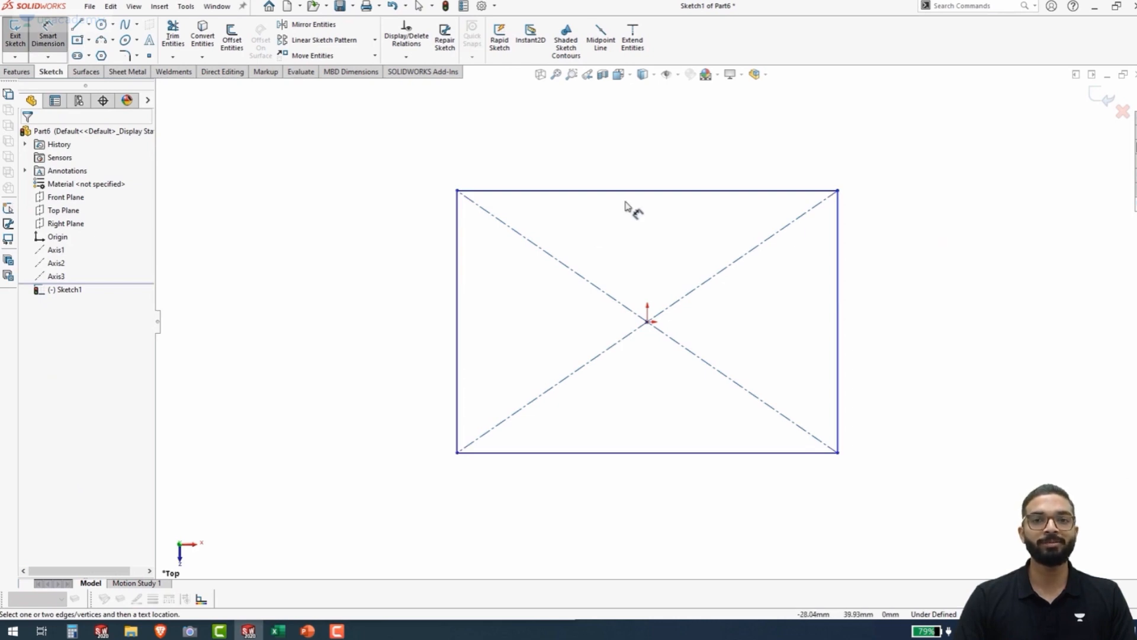
pyautogui.click(651, 185)
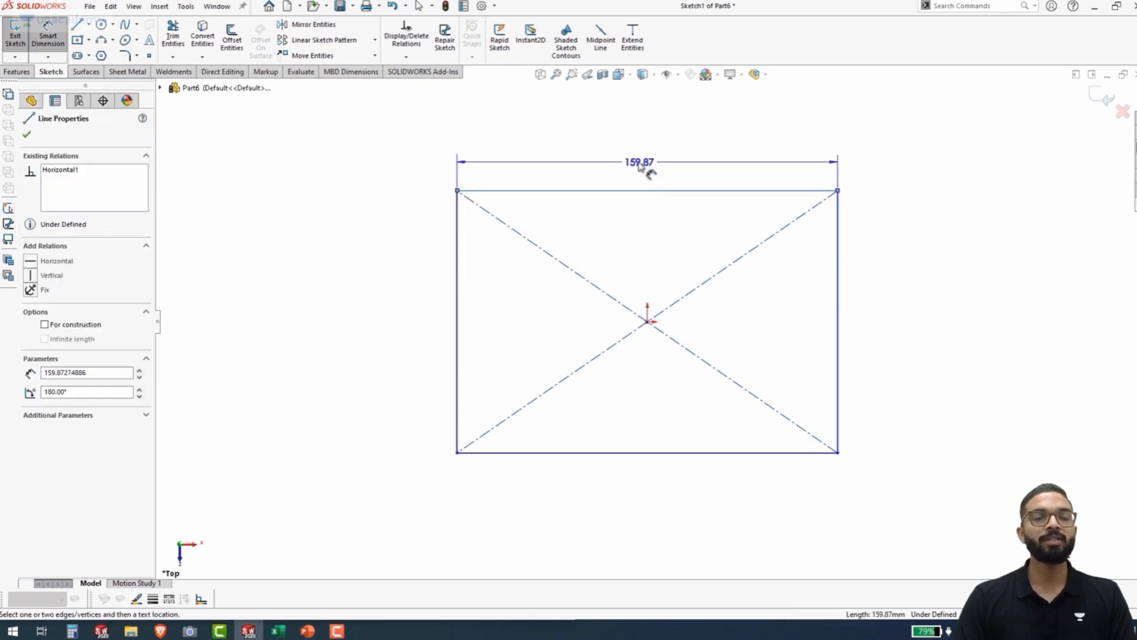
pyautogui.click(650, 170)
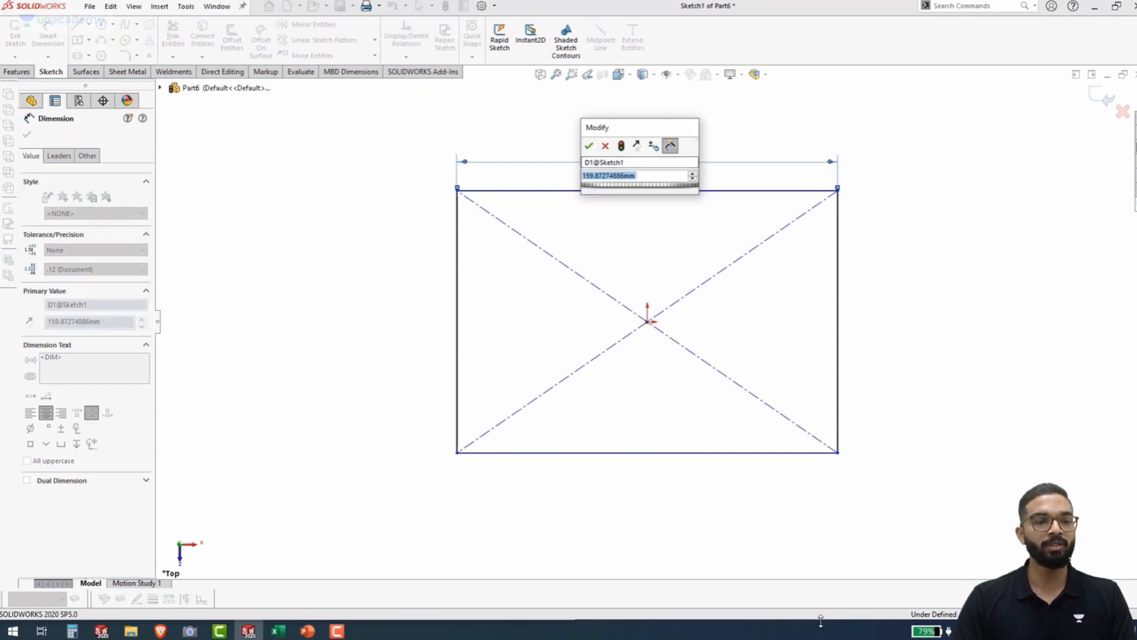
pyautogui.write('100')
pyautogui.press('Return')
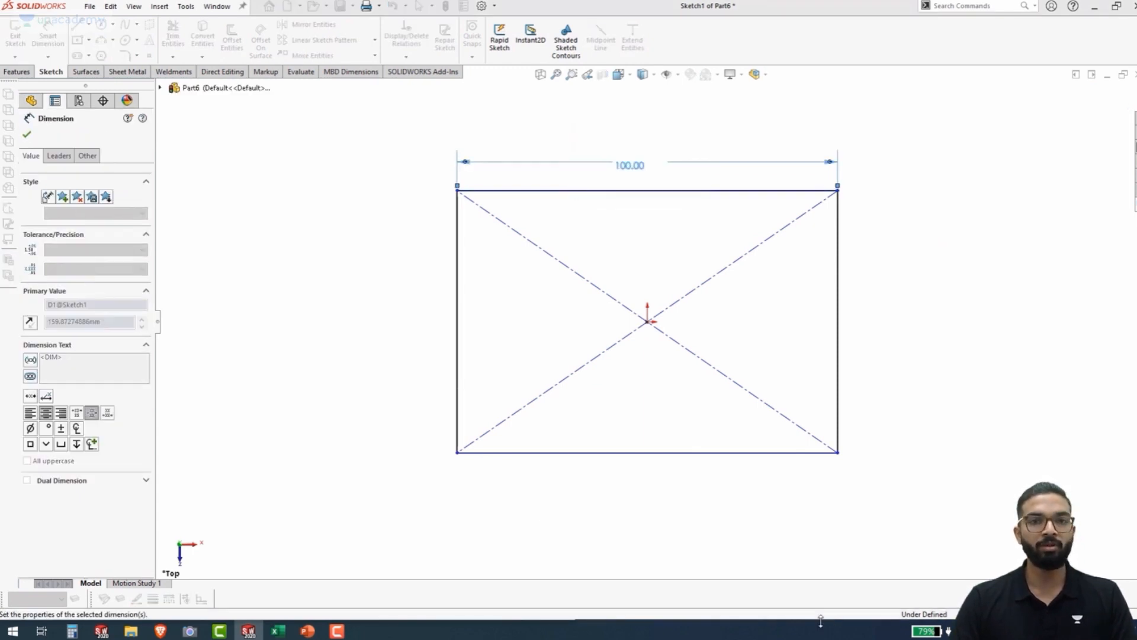
pyautogui.click(837, 317)
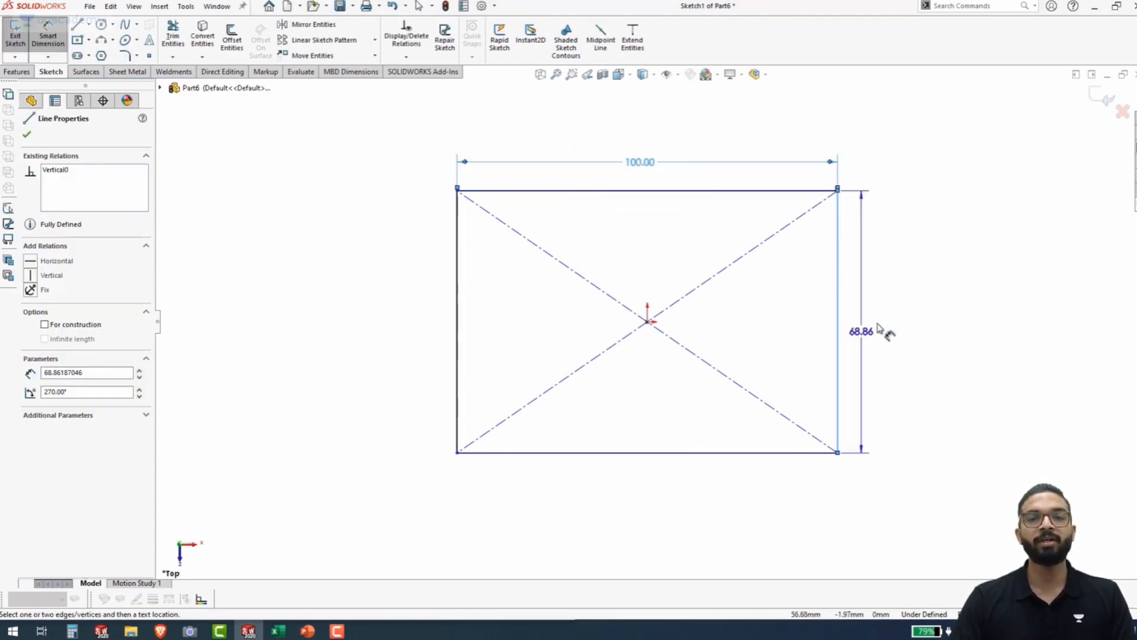
pyautogui.click(879, 327)
pyautogui.write('60')
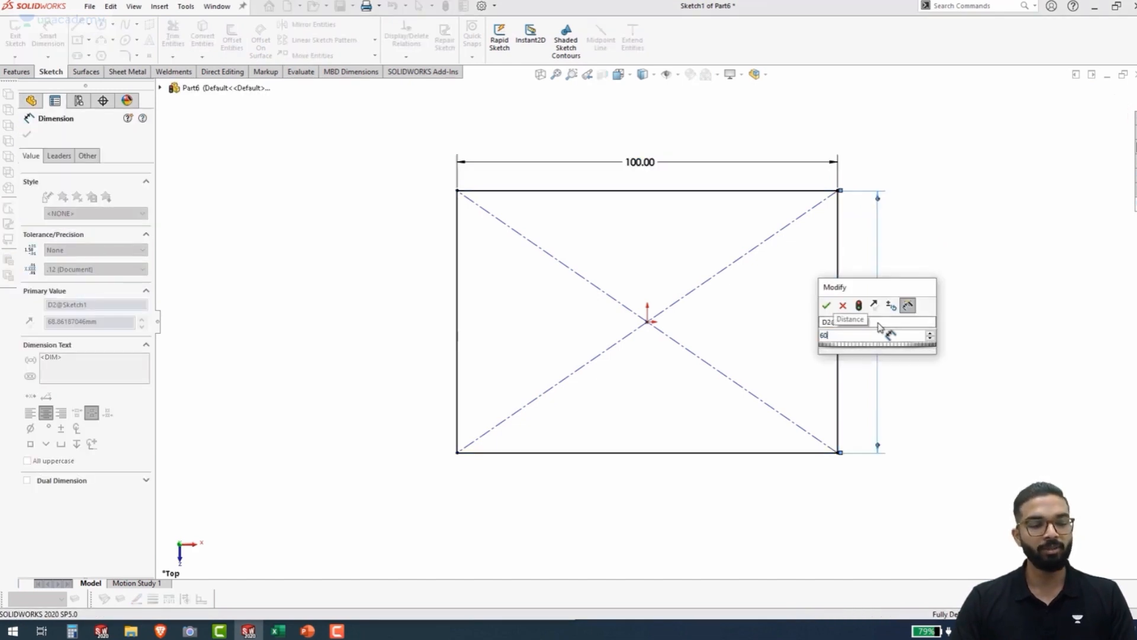
pyautogui.press('Return')
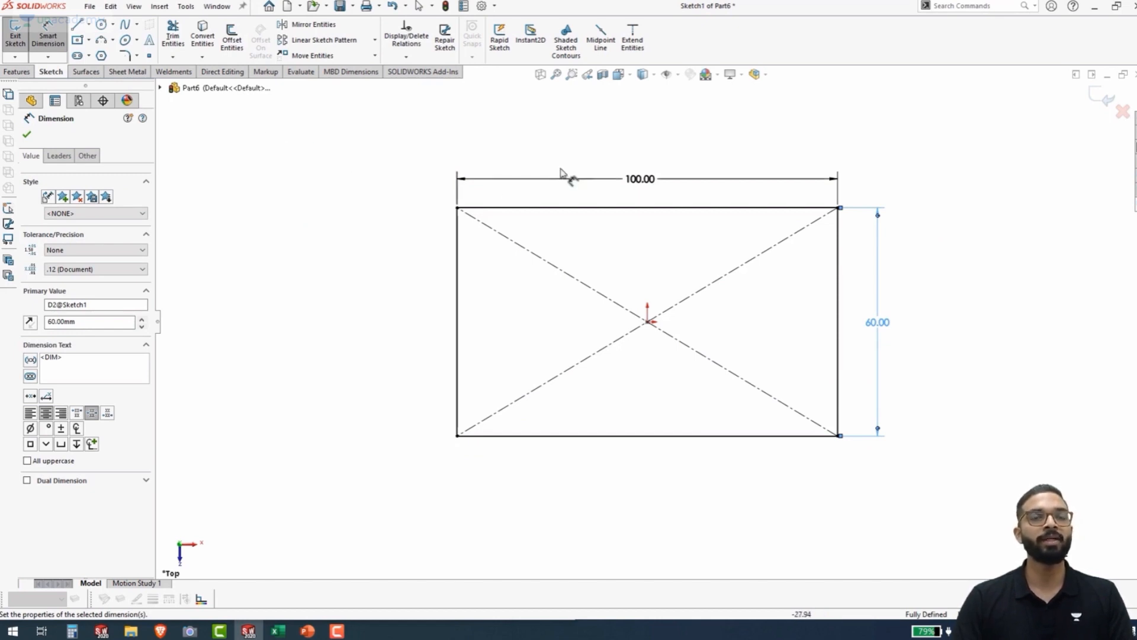
# Extrude the dimensioned rectangle as a blind boss with a depth of 15 mm
pyautogui.click(12, 72)
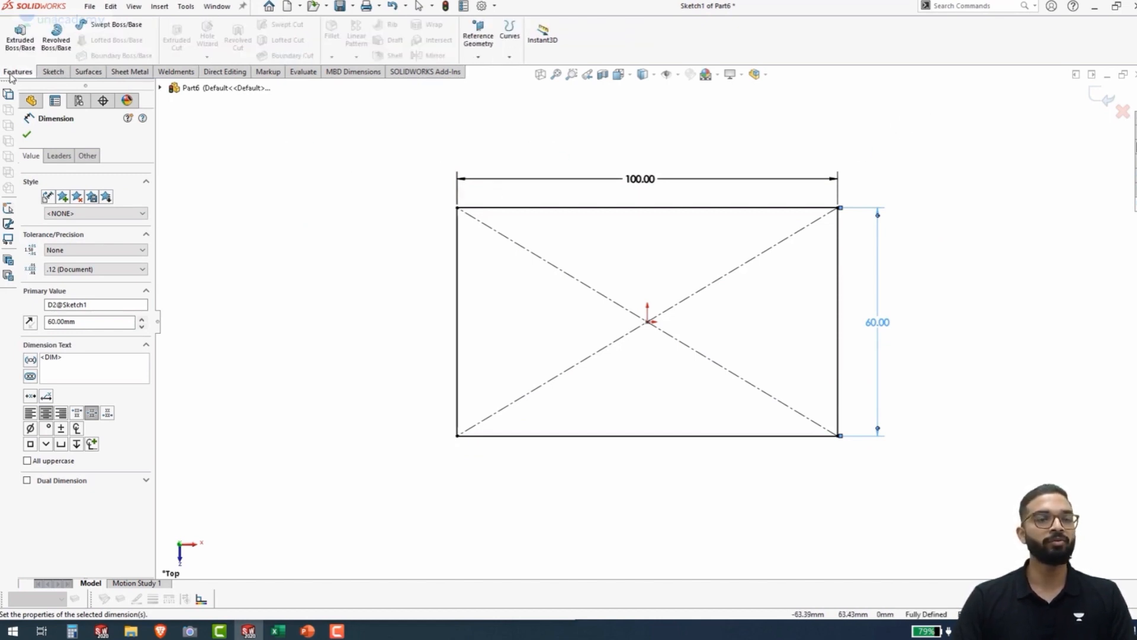
pyautogui.click(23, 32)
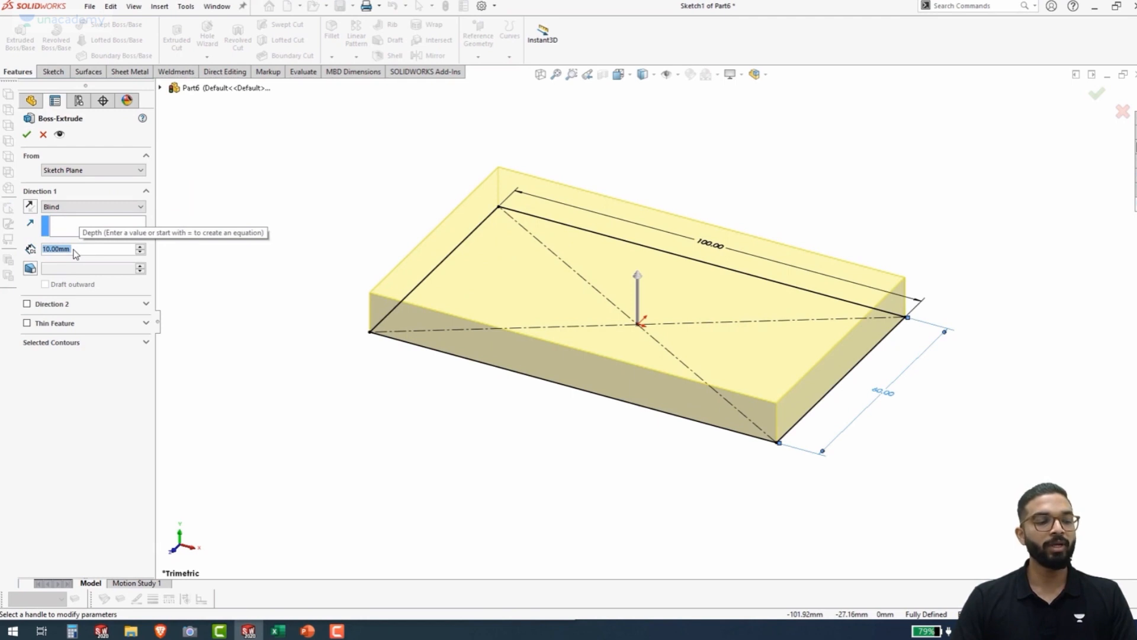
pyautogui.write('15')
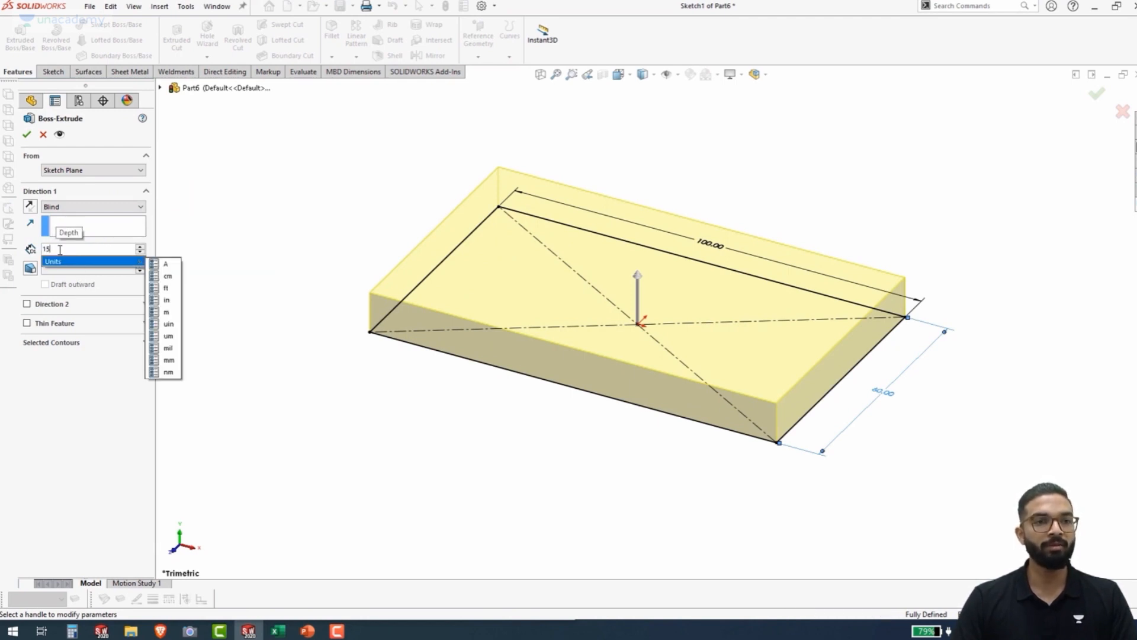
pyautogui.press('Return')
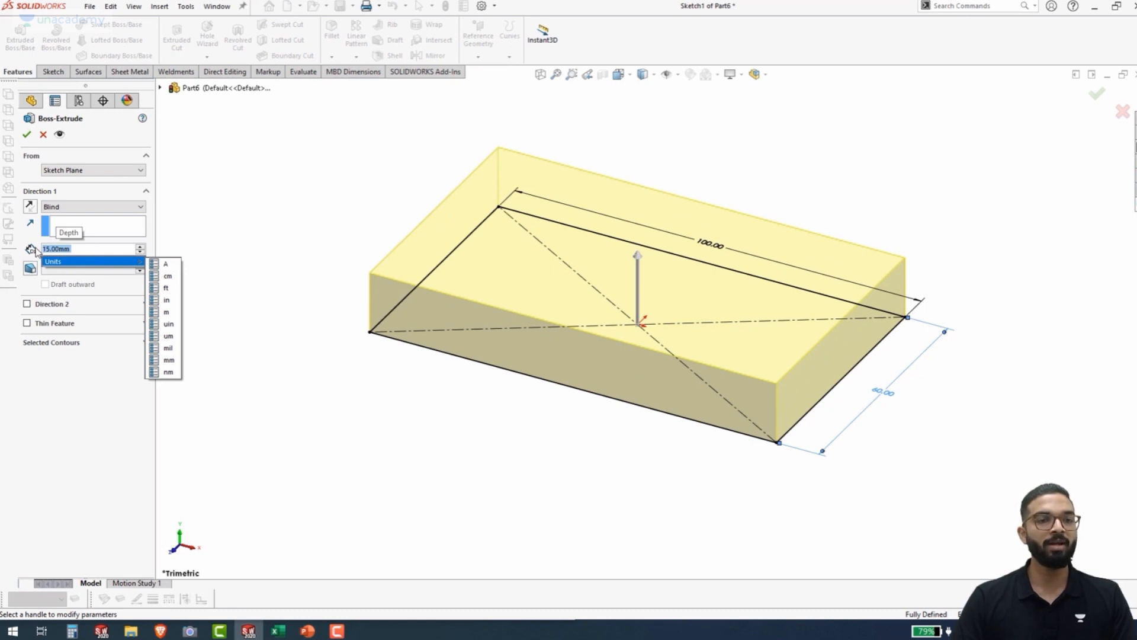
pyautogui.click(27, 136)
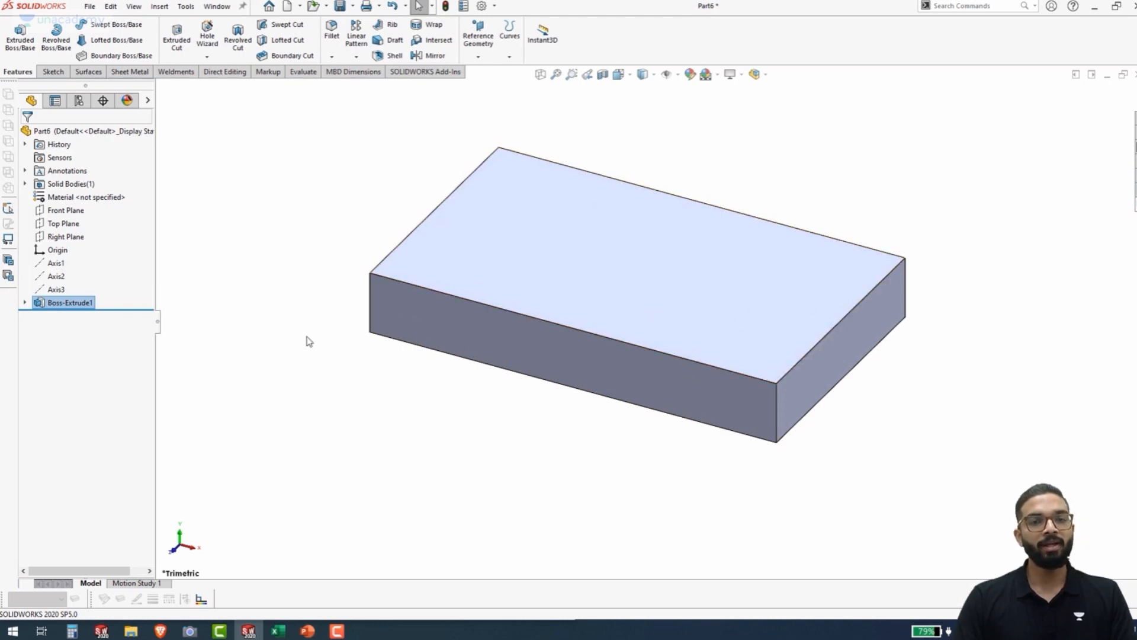
pyautogui.click(65, 224)
pyautogui.click(246, 395)
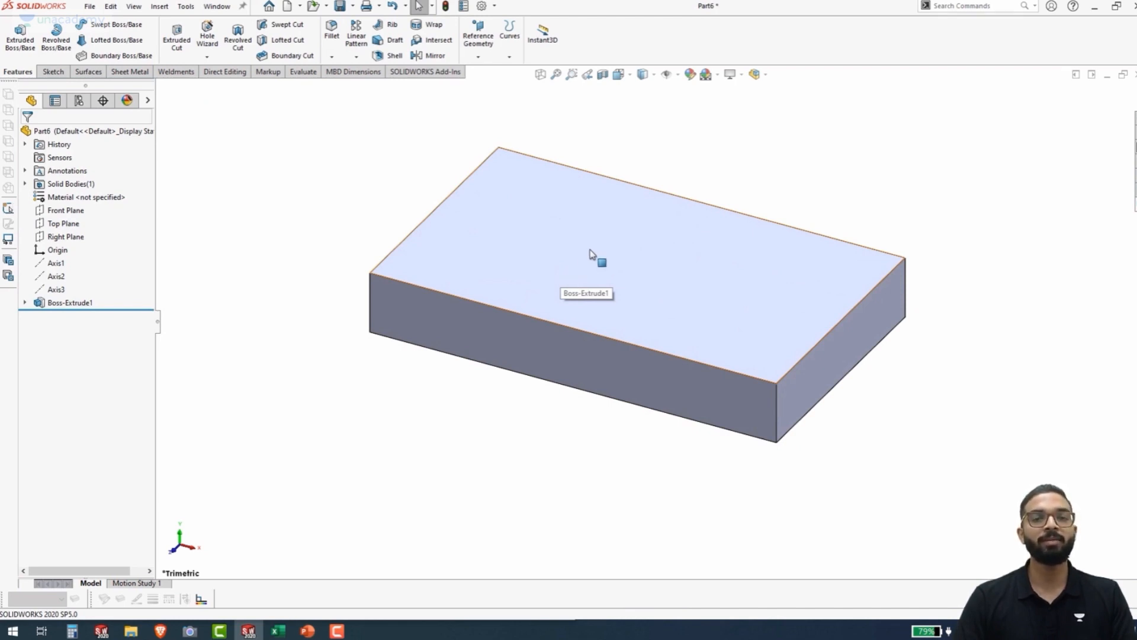
# Start a sketch on the block's top face and draw a circle about 17 mm in diameter, centred on the origin
pyautogui.click(613, 249)
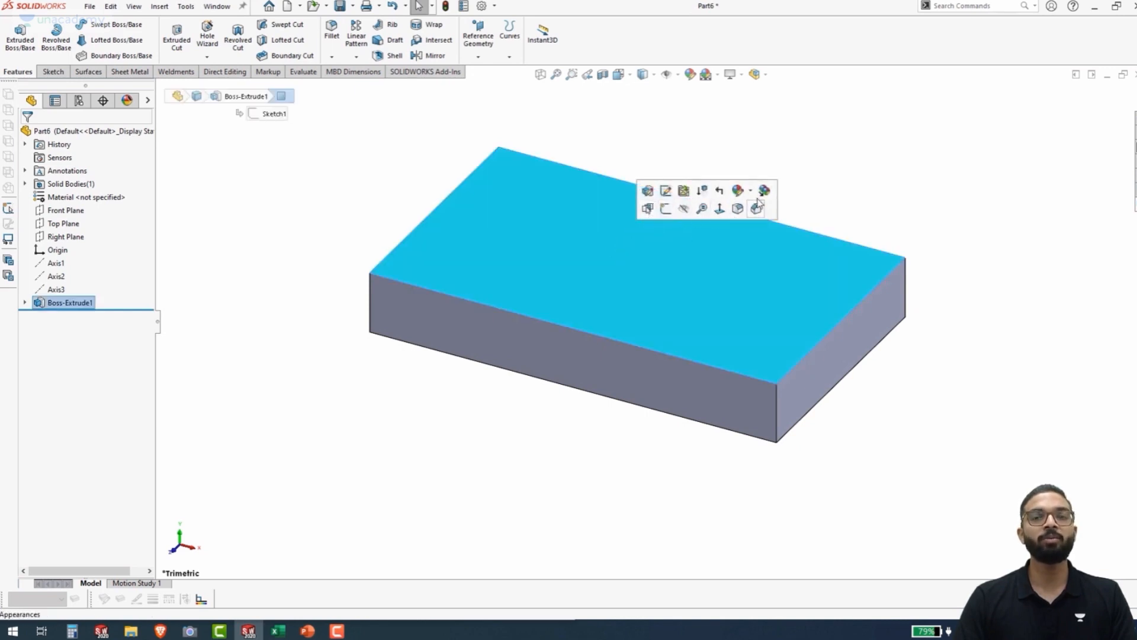
pyautogui.click(666, 210)
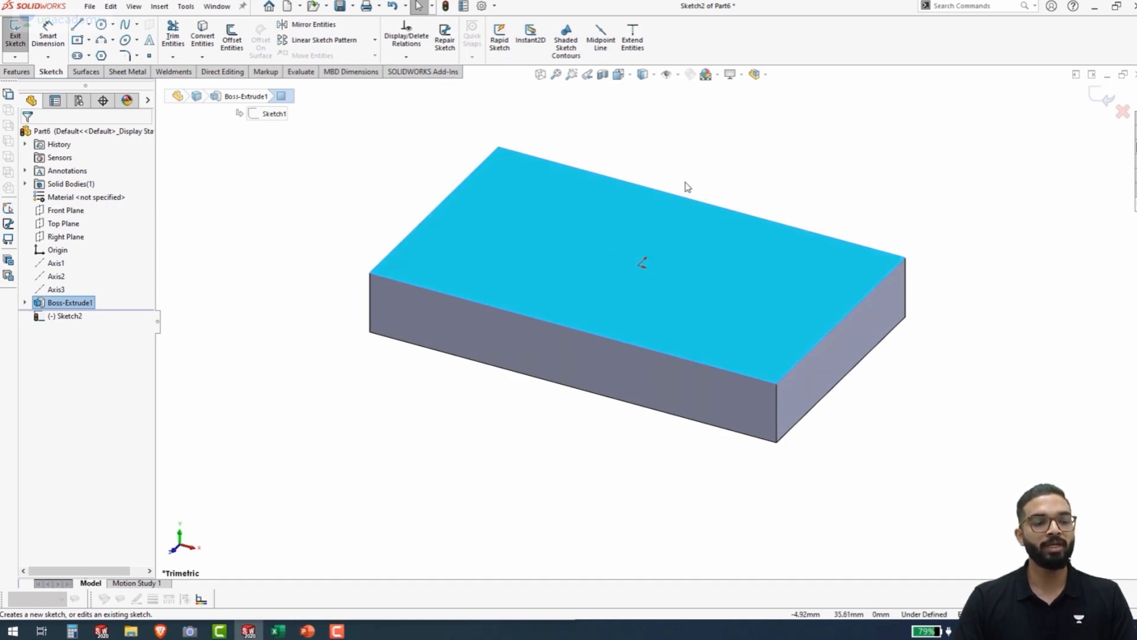
pyautogui.hotkey('ctrl', '8')
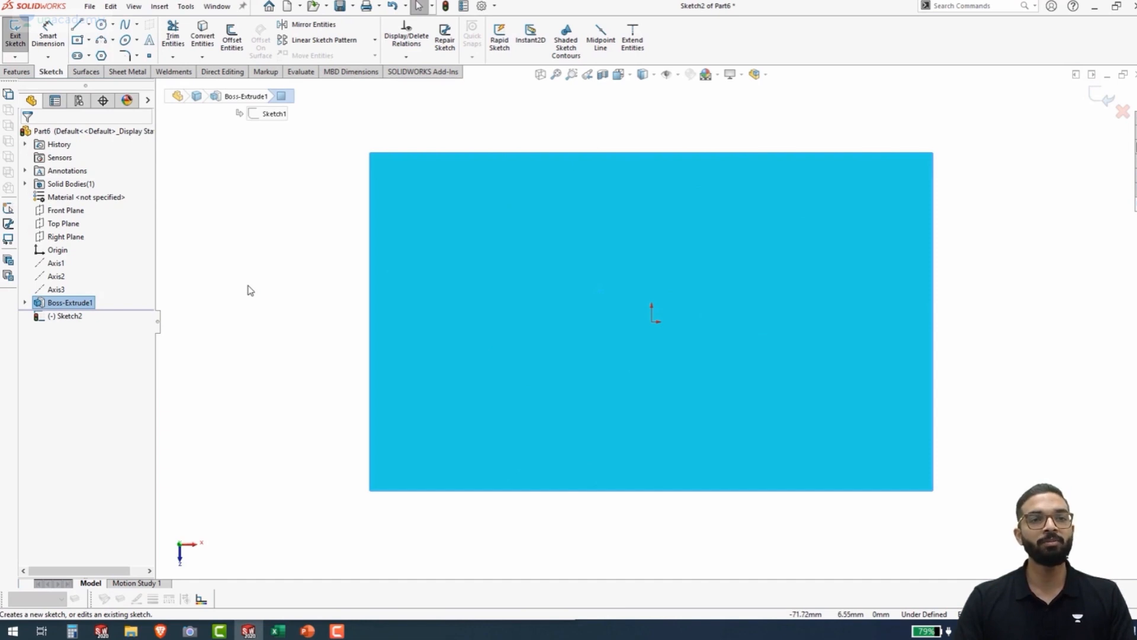
pyautogui.click(101, 26)
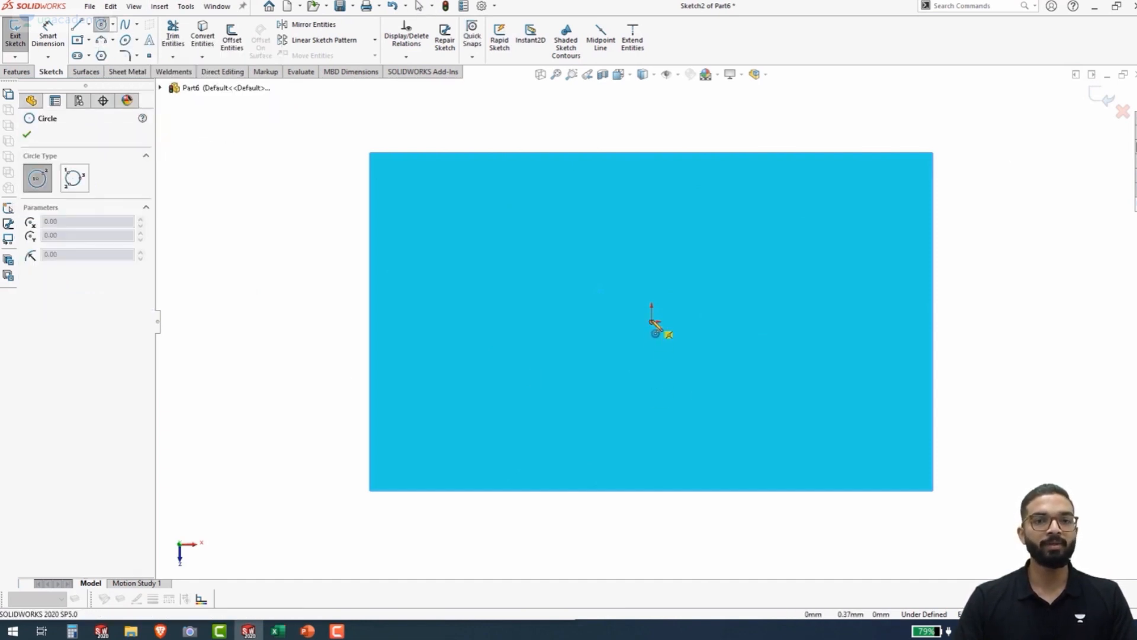
pyautogui.click(654, 323)
pyautogui.click(658, 382)
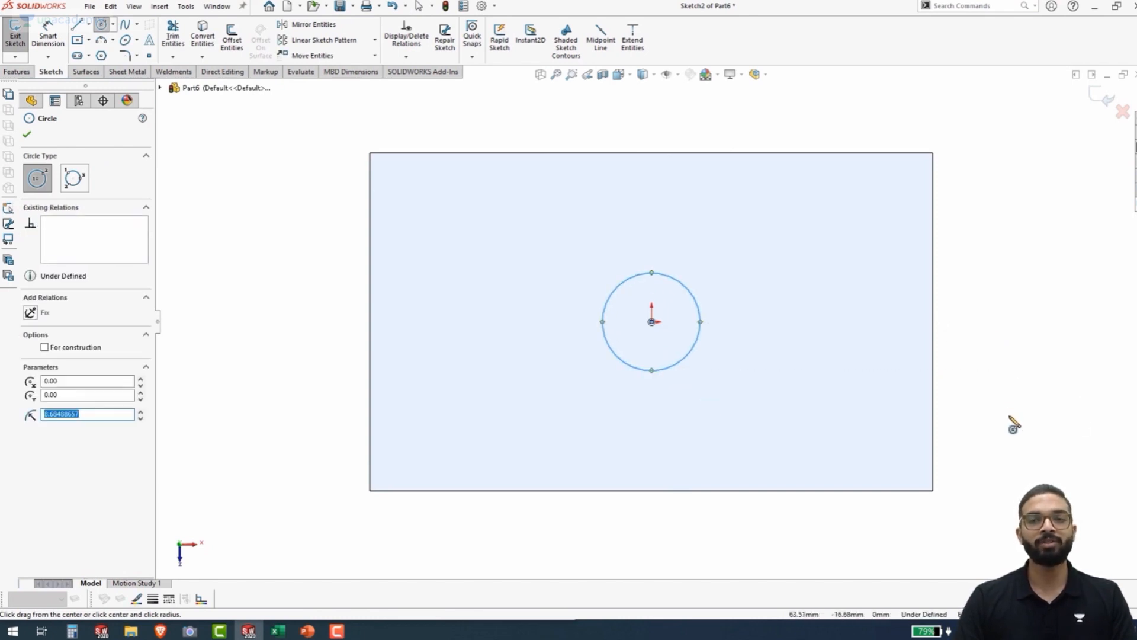
# Dimension the circle with Smart Dimension, setting its diameter to 20 mm
pyautogui.moveTo(1009, 414); pyautogui.dragTo(1016, 315, button='right')
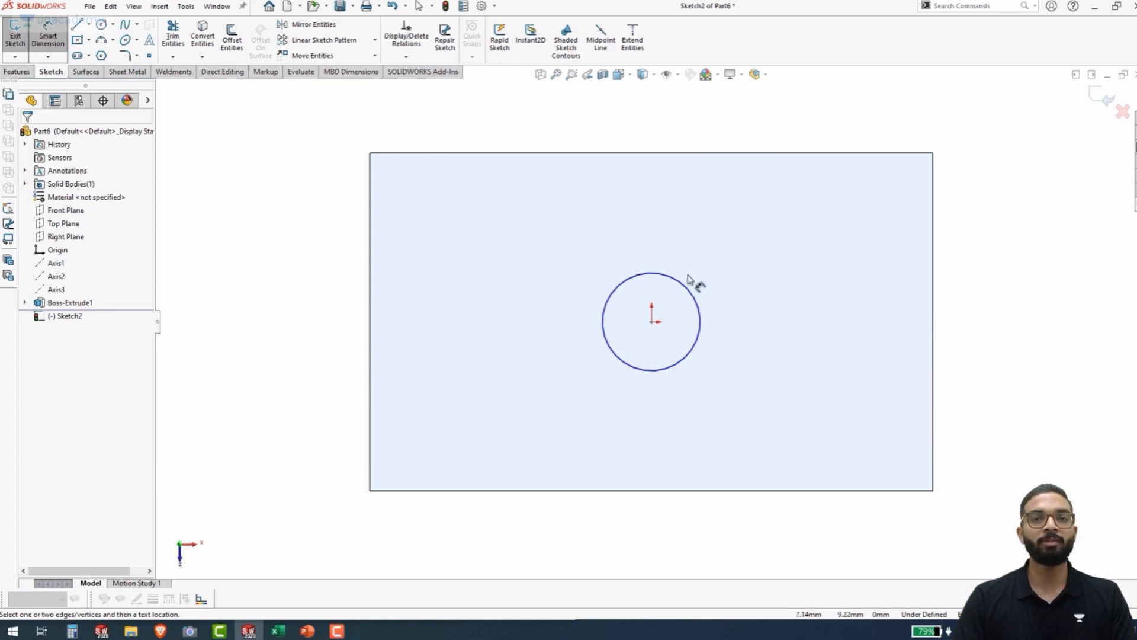
pyautogui.click(693, 293)
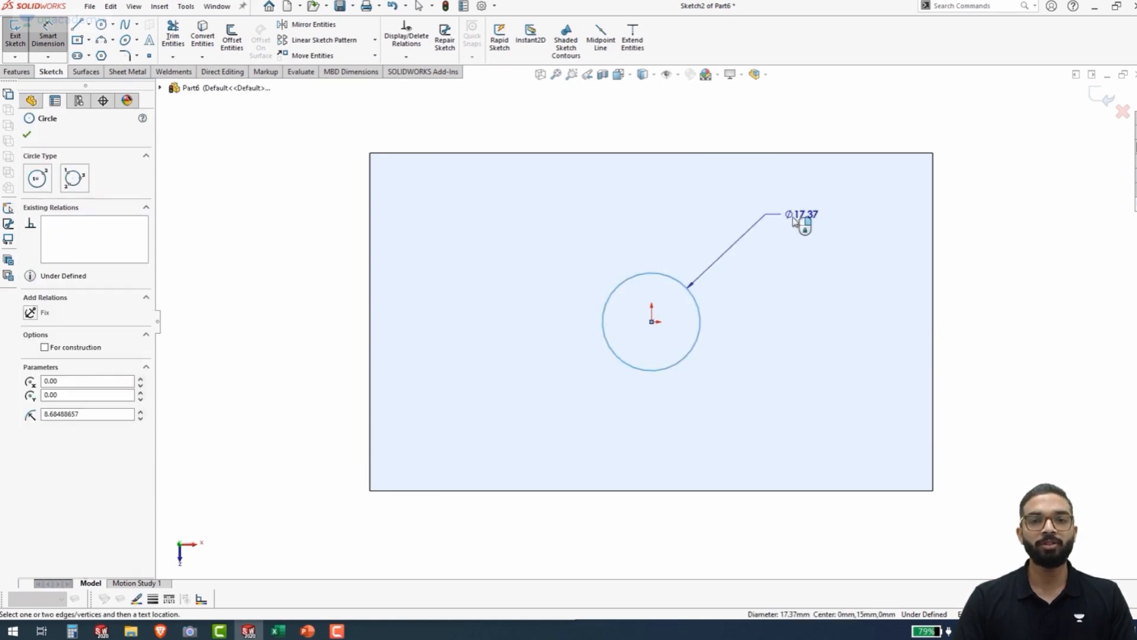
pyautogui.click(788, 223)
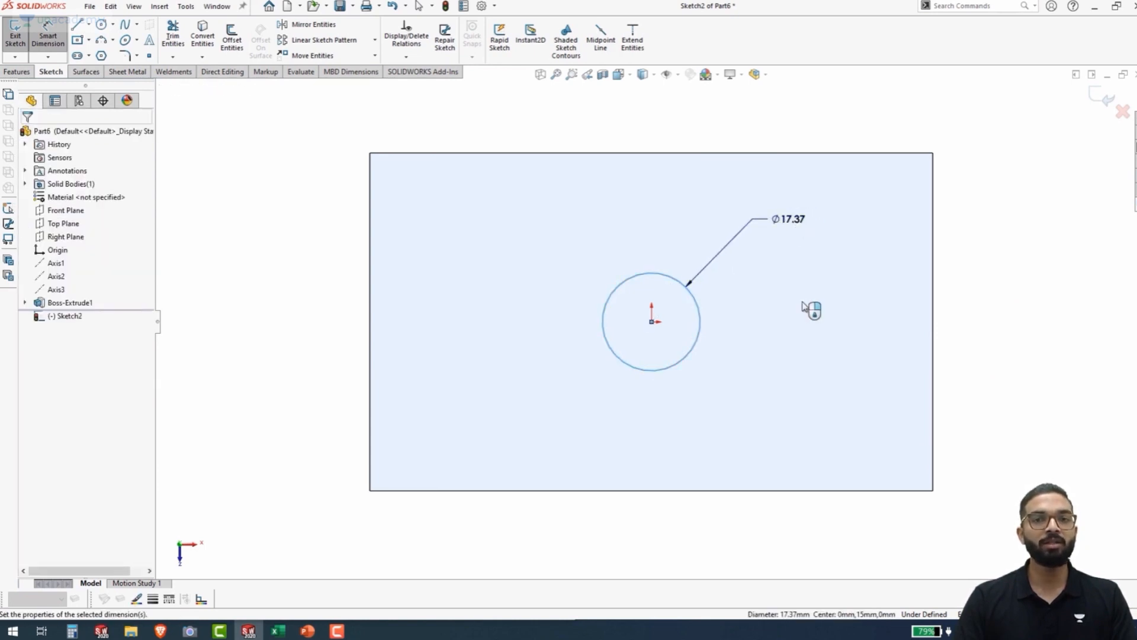
pyautogui.write('20')
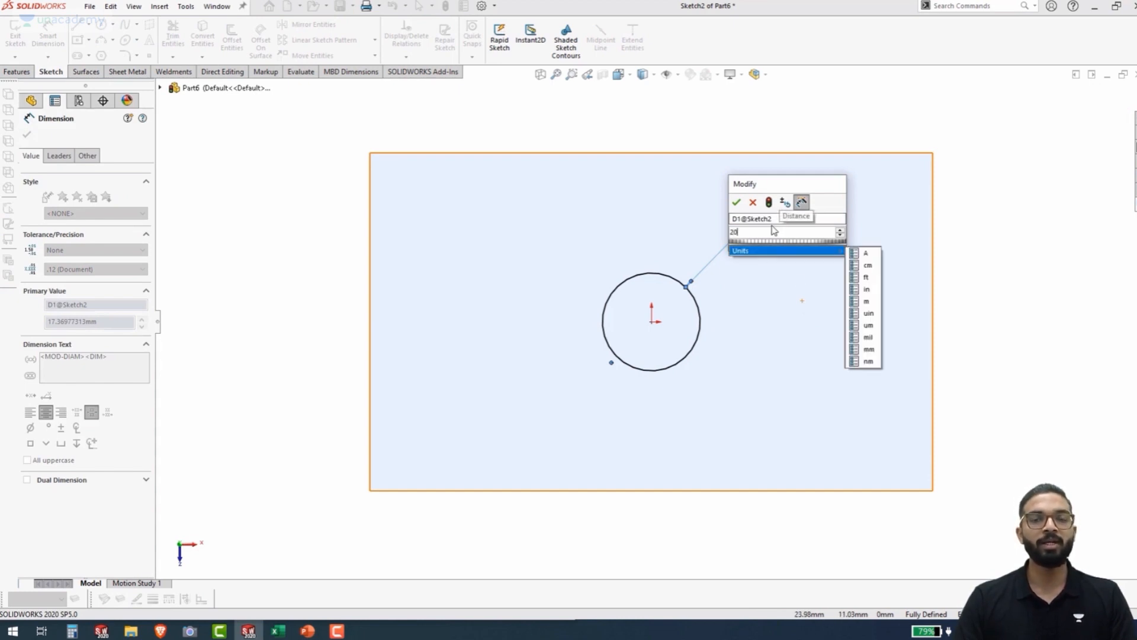
pyautogui.press('Return')
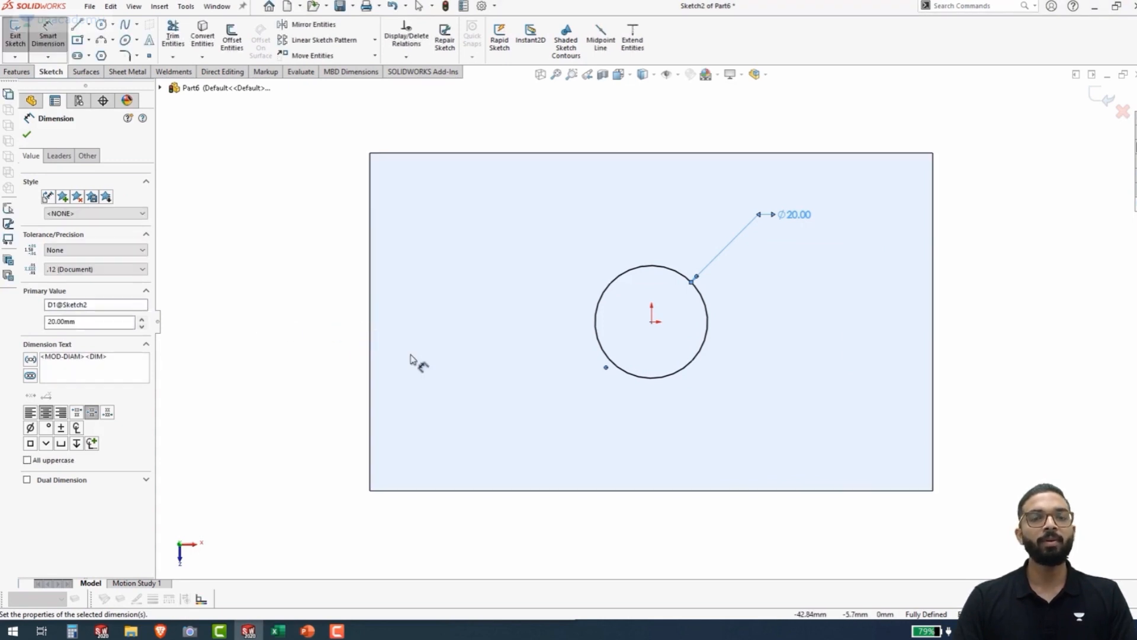
# Cut the circle through the block with Extruded Cut set to Through All, and show the part in isometric view
pyautogui.click(12, 73)
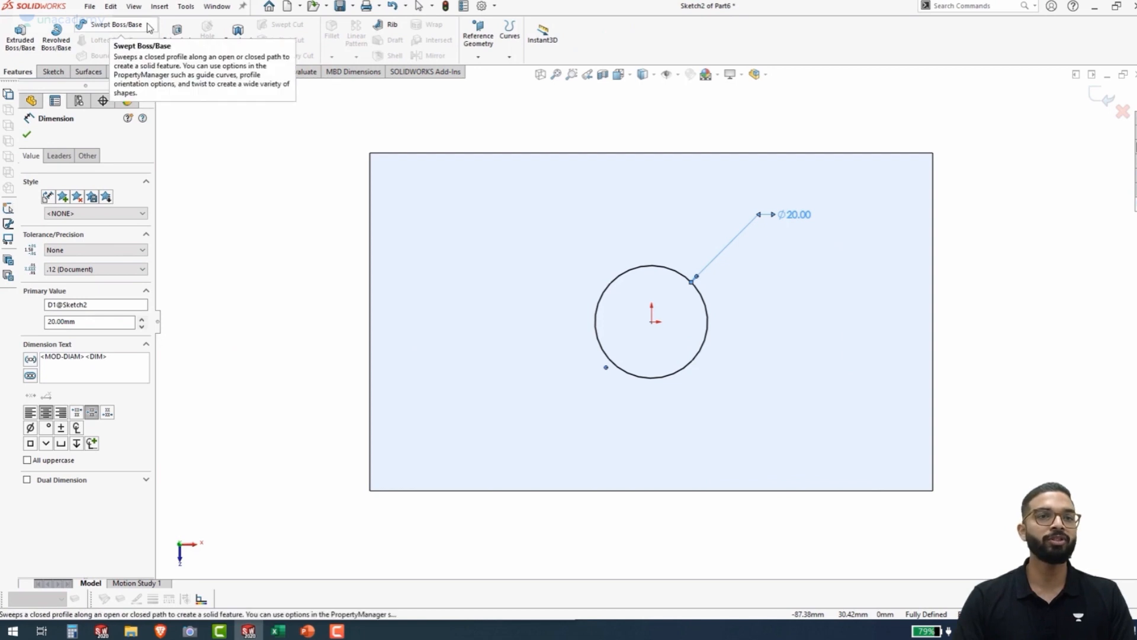
pyautogui.click(170, 47)
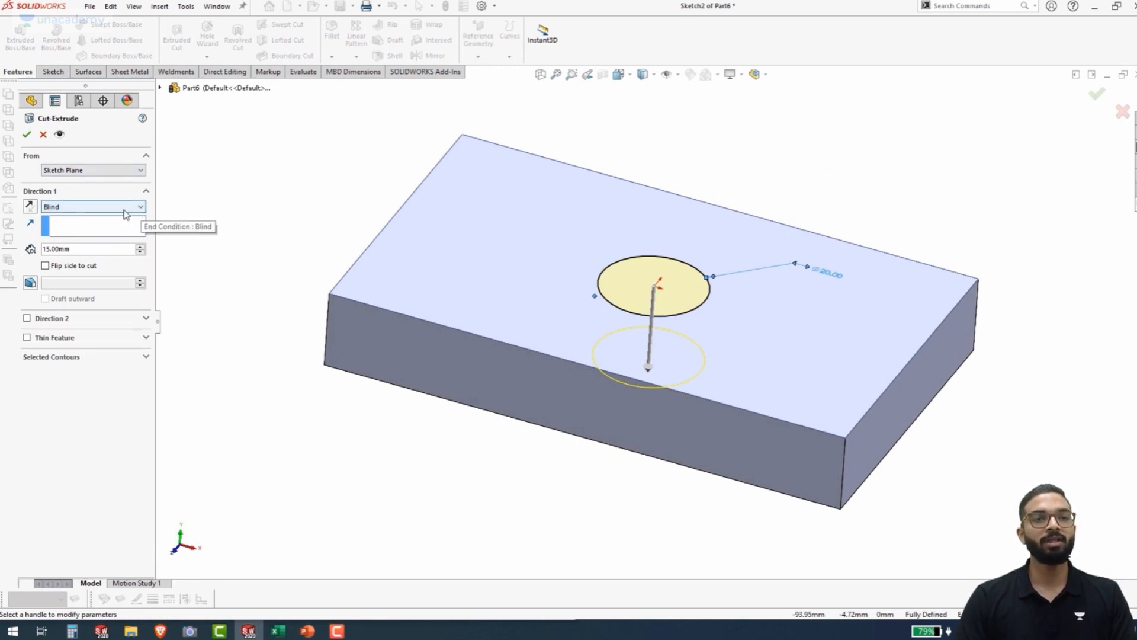
pyautogui.click(141, 208)
pyautogui.click(97, 226)
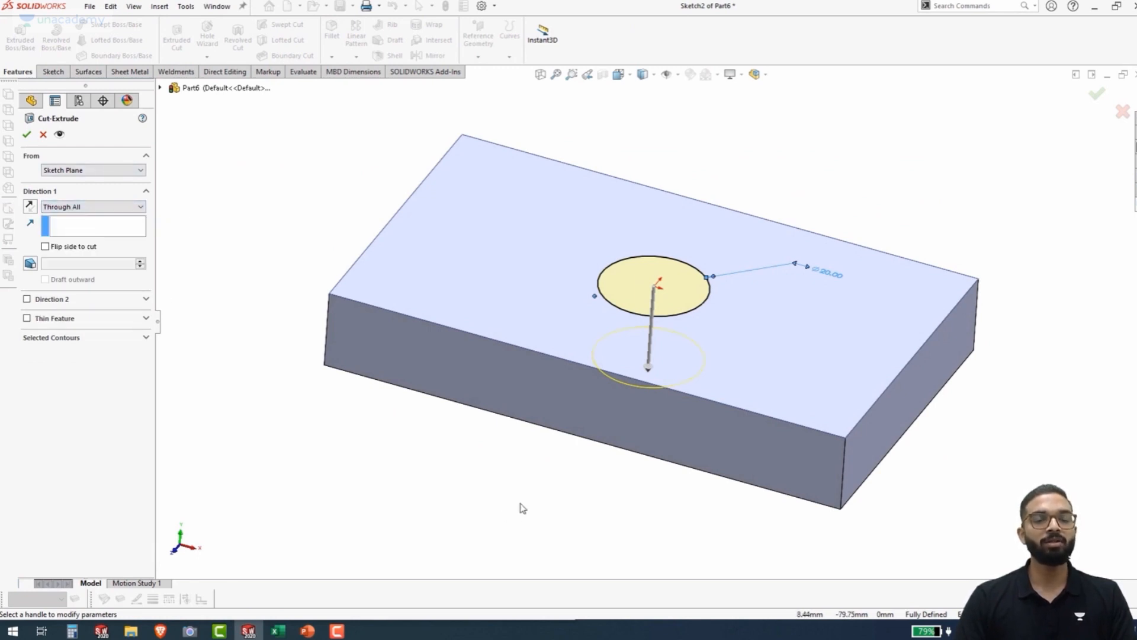
pyautogui.moveTo(520, 507); pyautogui.dragTo(633, 324, button='middle')
pyautogui.moveTo(594, 452); pyautogui.dragTo(530, 504, button='middle')
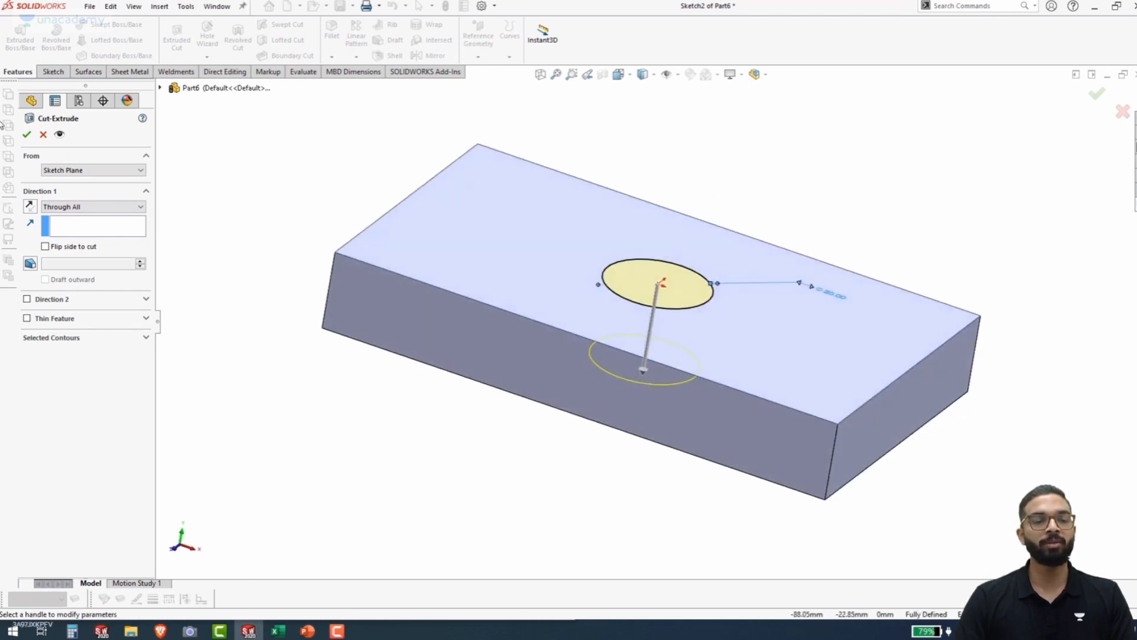
pyautogui.click(27, 136)
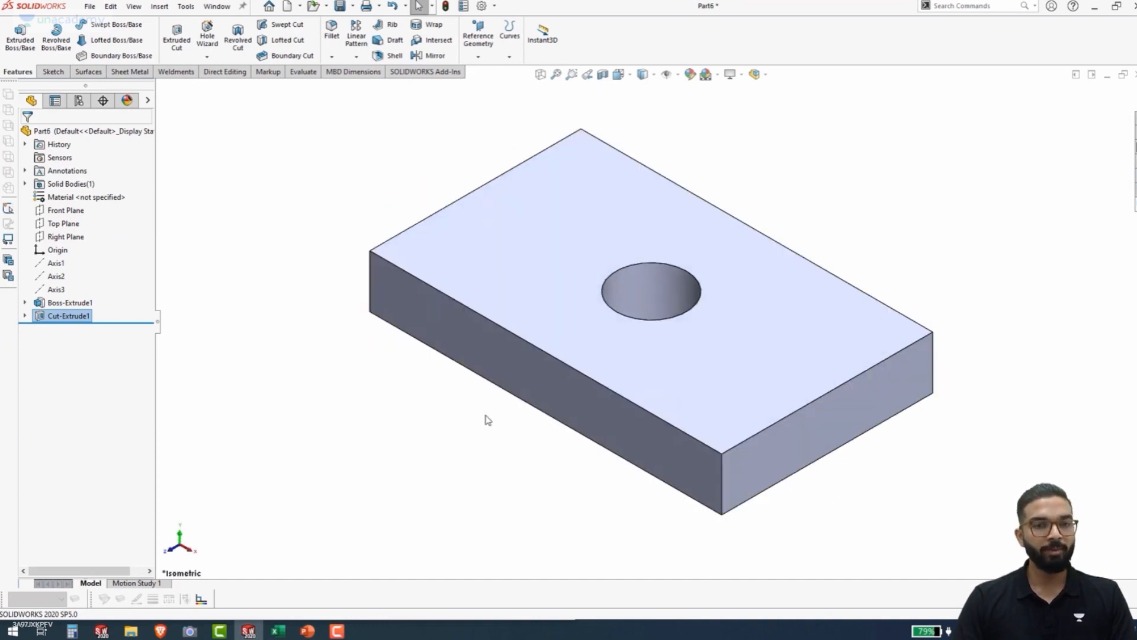
pyautogui.hotkey('ctrl', '7')
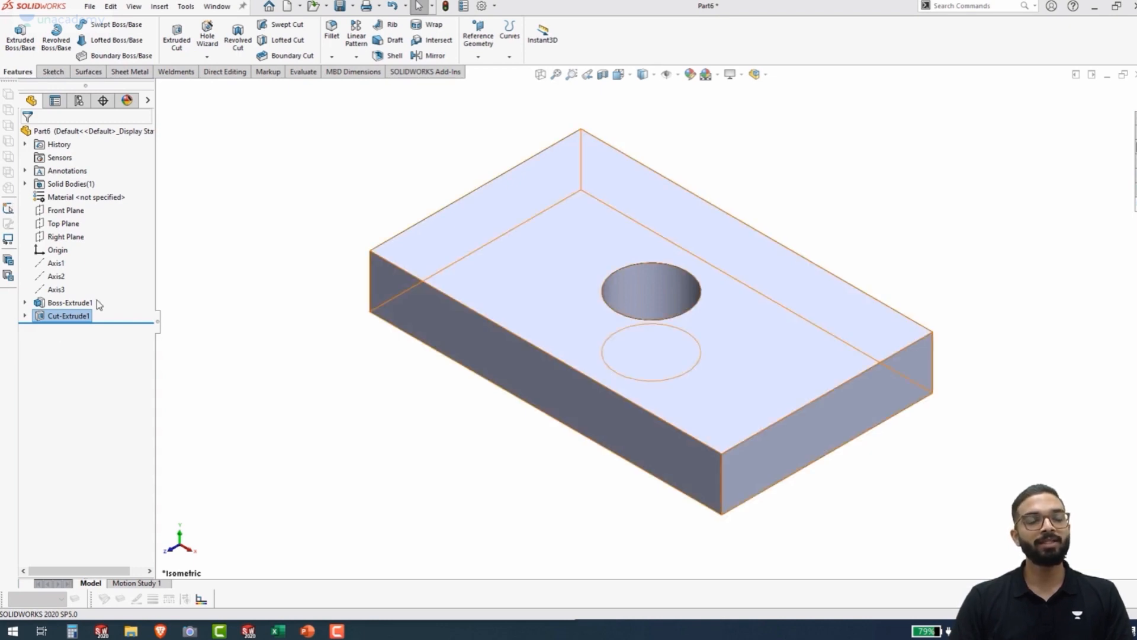
# Open the base block's rectangle sketch under Boss-Extrude1 for editing
pyautogui.rightClick(63, 304)
pyautogui.press('Escape')
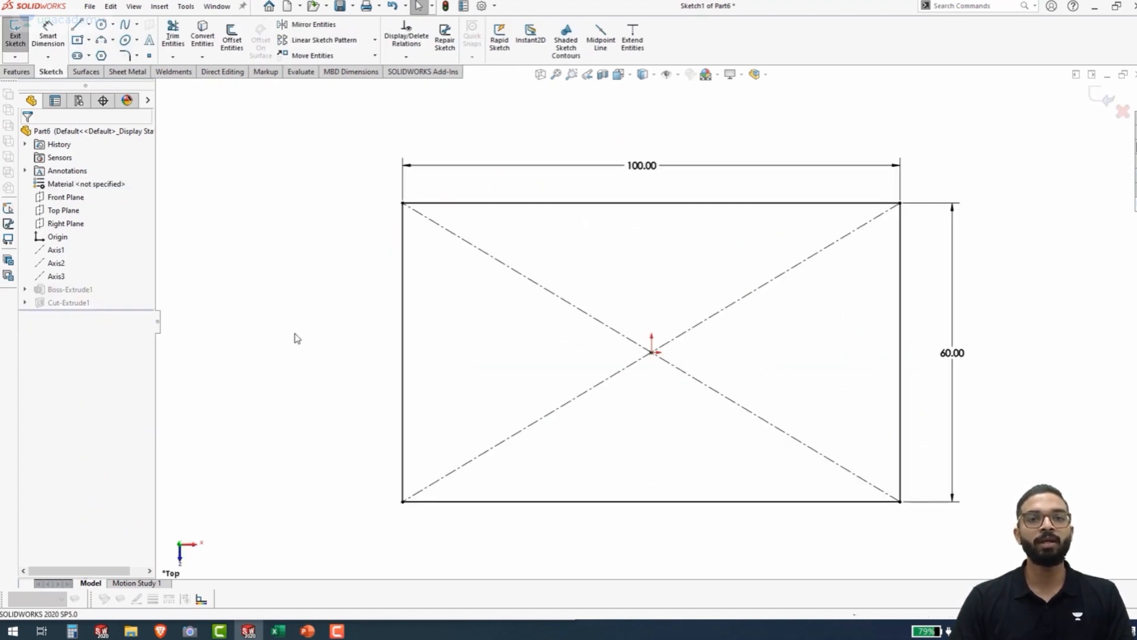
pyautogui.keyDown('ctrl'); pyautogui.moveTo(298, 322); pyautogui.dragTo(203, 327, button='middle'); pyautogui.keyUp('ctrl')
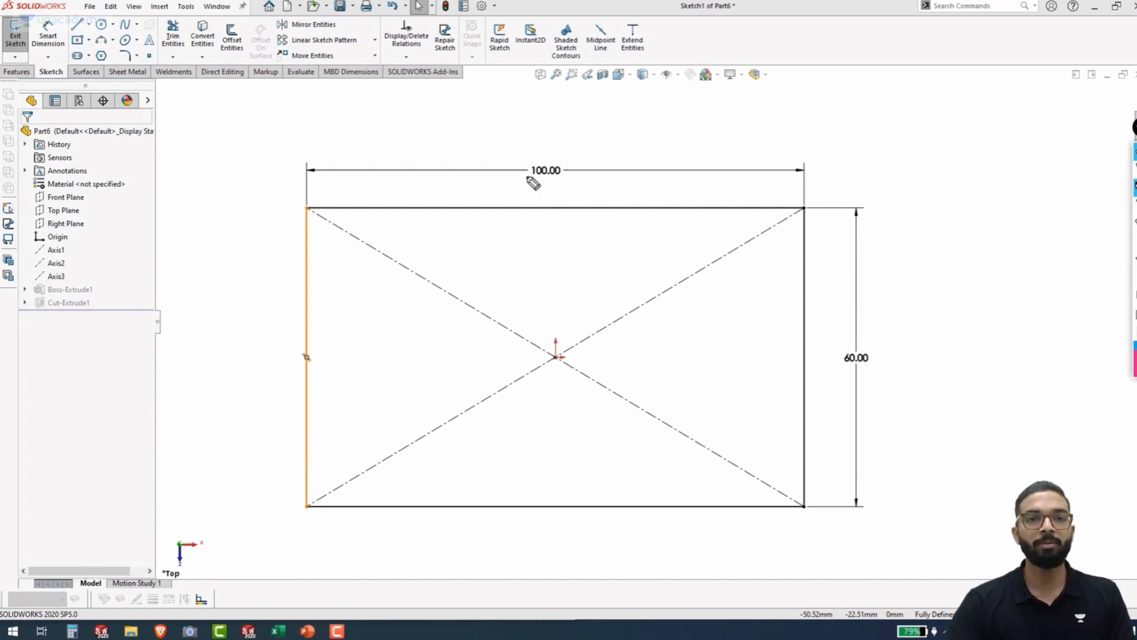
pyautogui.moveTo(532, 178)
pyautogui.mouseDown()
pyautogui.moveTo(514, 156)
pyautogui.moveTo(580, 178)
pyautogui.moveTo(521, 191)
pyautogui.mouseUp()
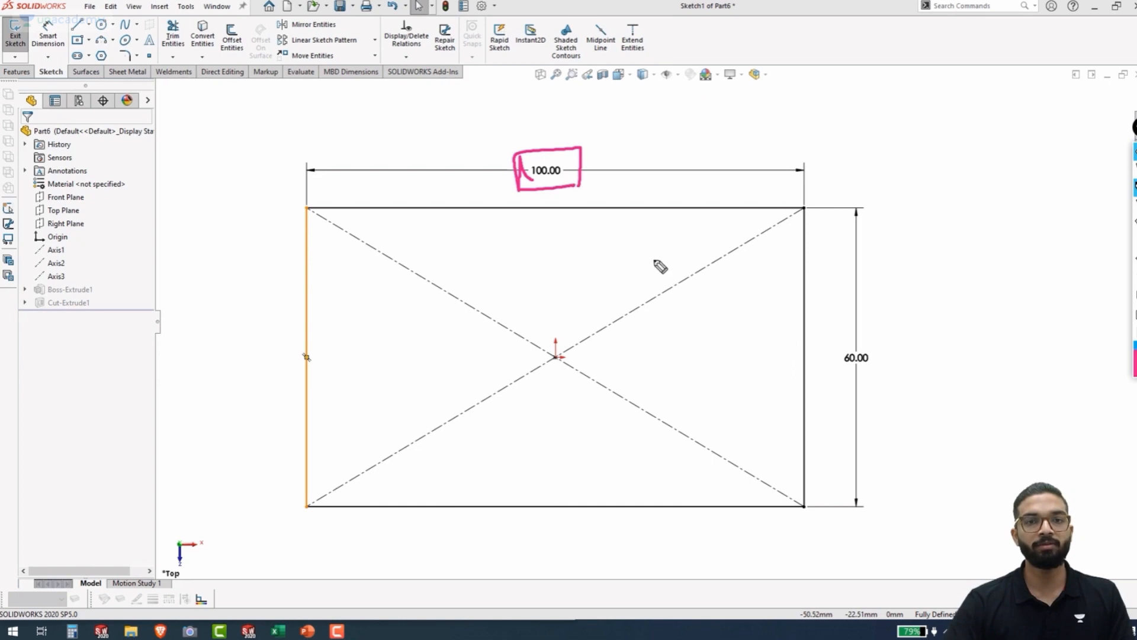
pyautogui.moveTo(835, 345)
pyautogui.mouseDown()
pyautogui.moveTo(893, 338)
pyautogui.moveTo(895, 379)
pyautogui.mouseUp()
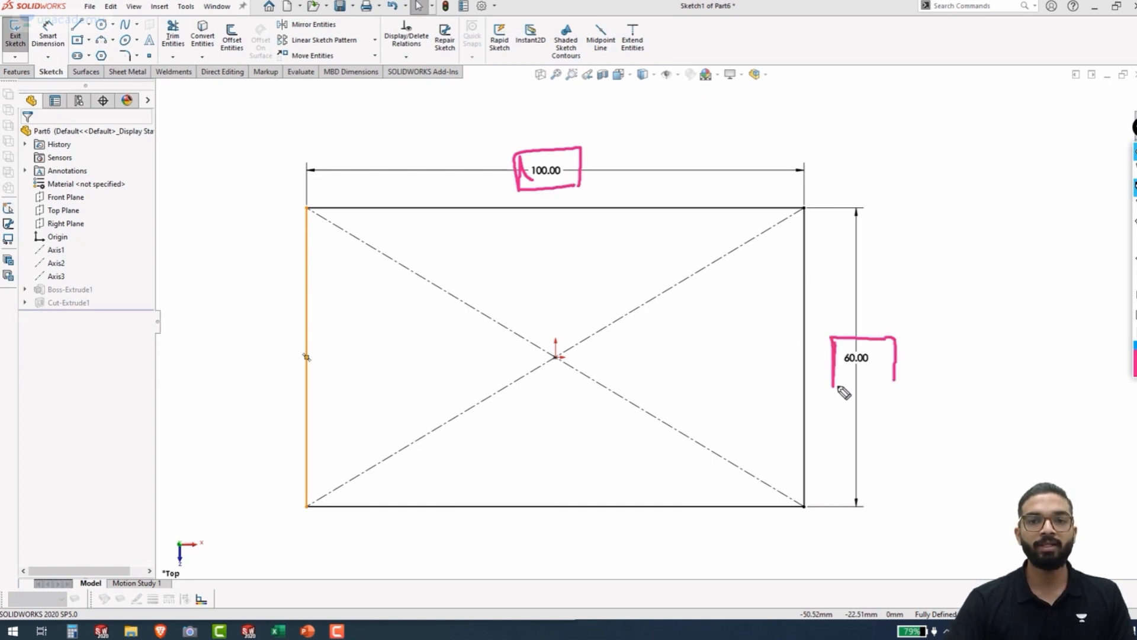
pyautogui.moveTo(823, 380); pyautogui.dragTo(905, 380)
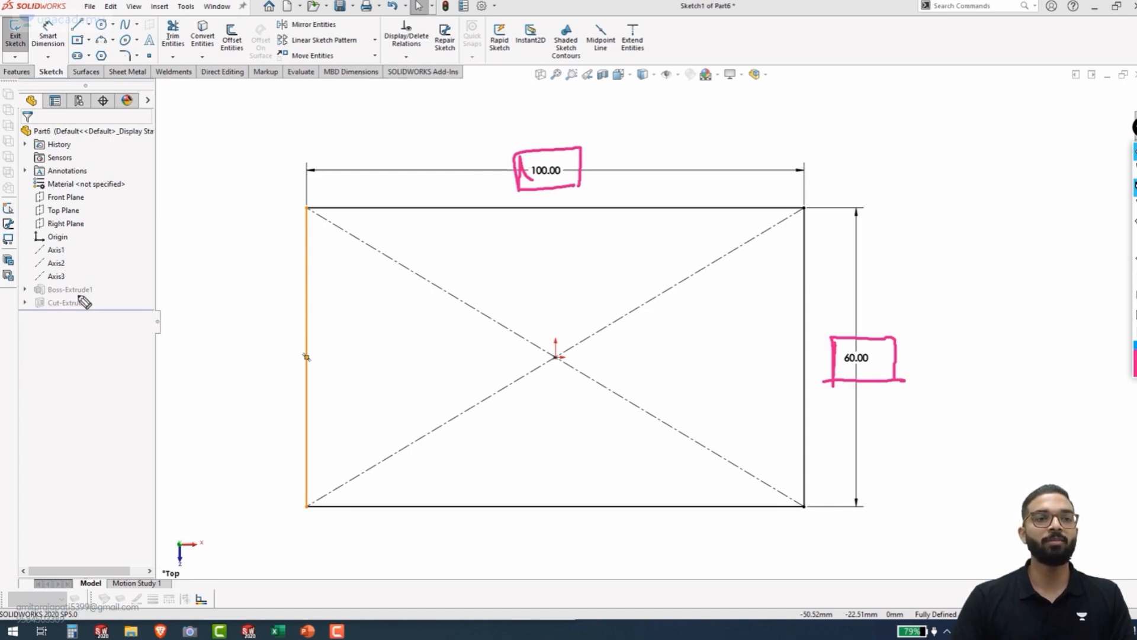
pyautogui.moveTo(61, 292)
pyautogui.mouseDown()
pyautogui.moveTo(33, 293)
pyautogui.moveTo(100, 300)
pyautogui.moveTo(74, 282)
pyautogui.moveTo(23, 287)
pyautogui.moveTo(28, 298)
pyautogui.mouseUp()
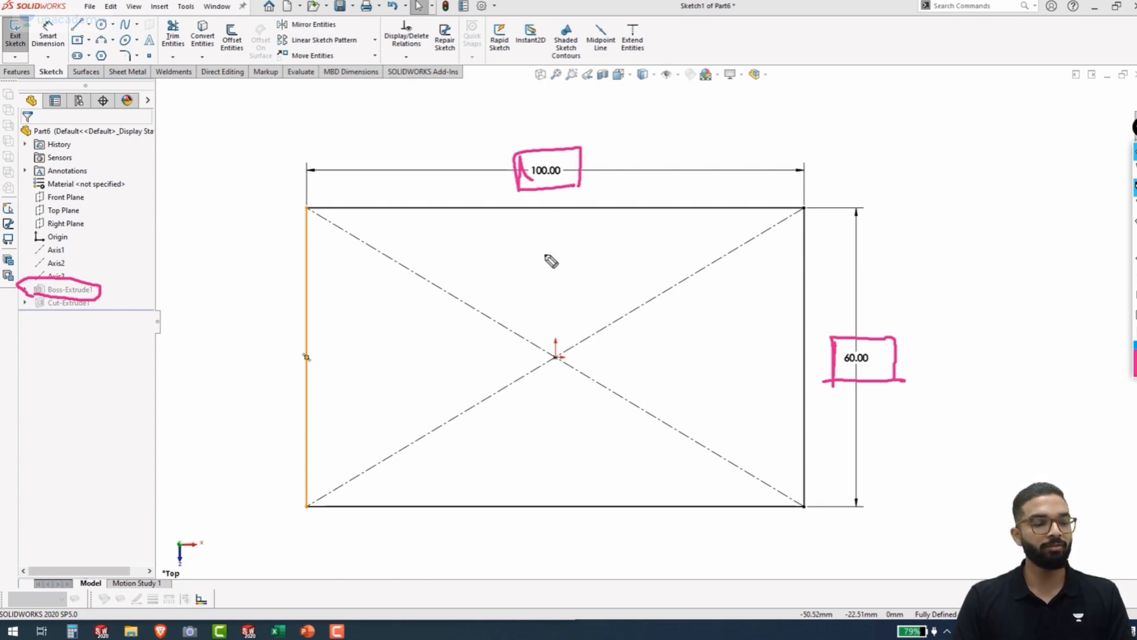
pyautogui.press('e')
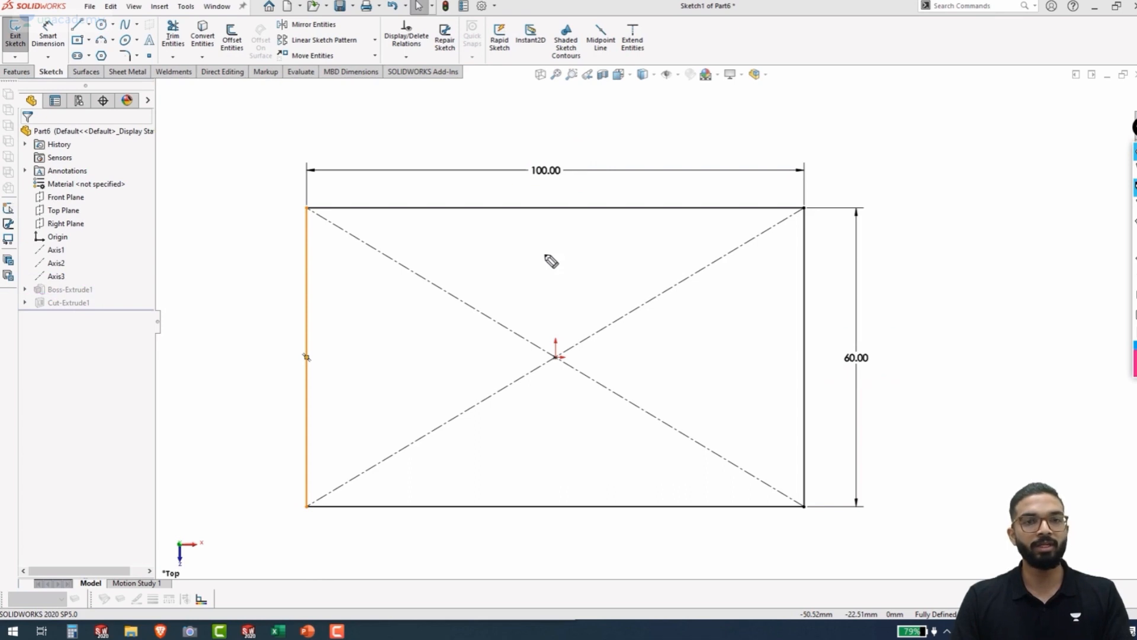
# Set the rectangle's horizontal dimension to 120 mm and its vertical dimension to 70 mm, and exit the sketch
pyautogui.doubleClick(548, 172)
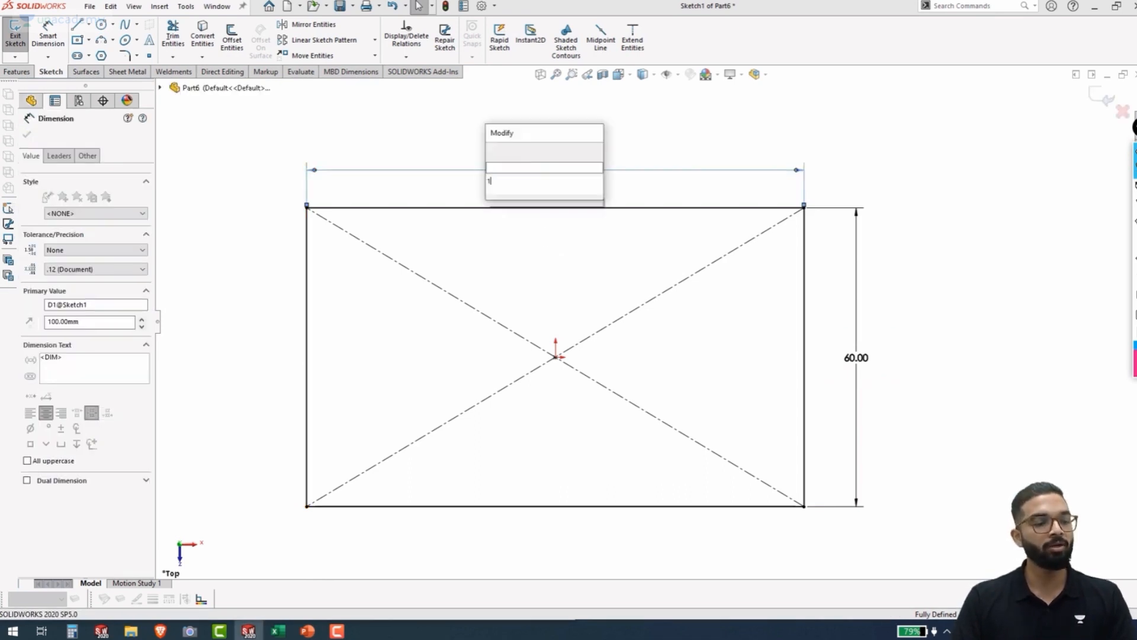
pyautogui.write('120')
pyautogui.press('Return')
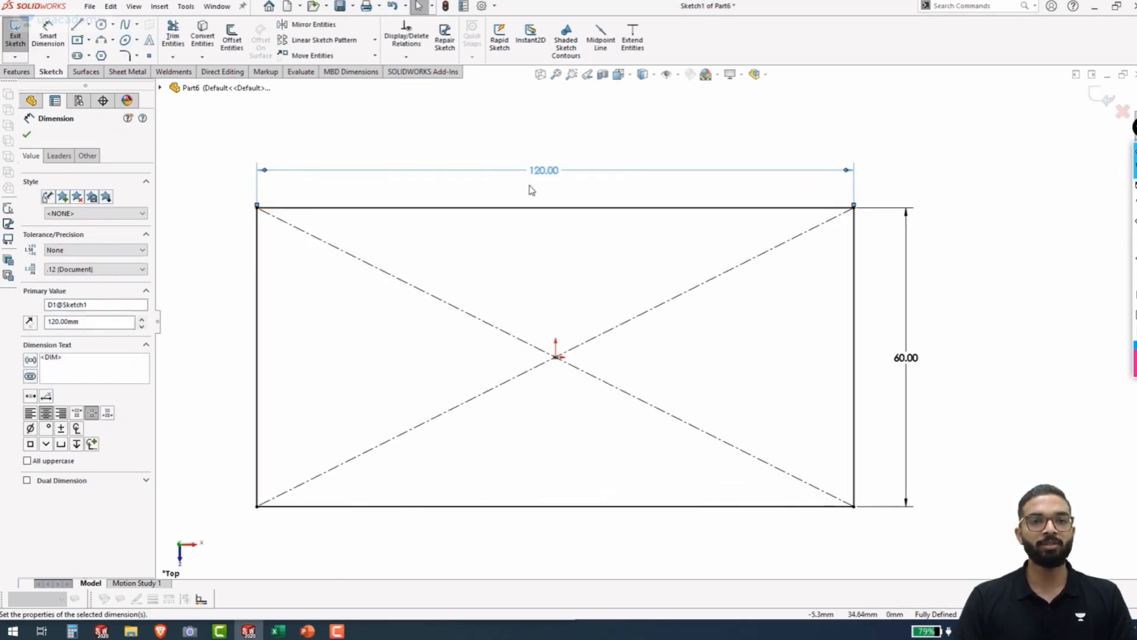
pyautogui.doubleClick(906, 357)
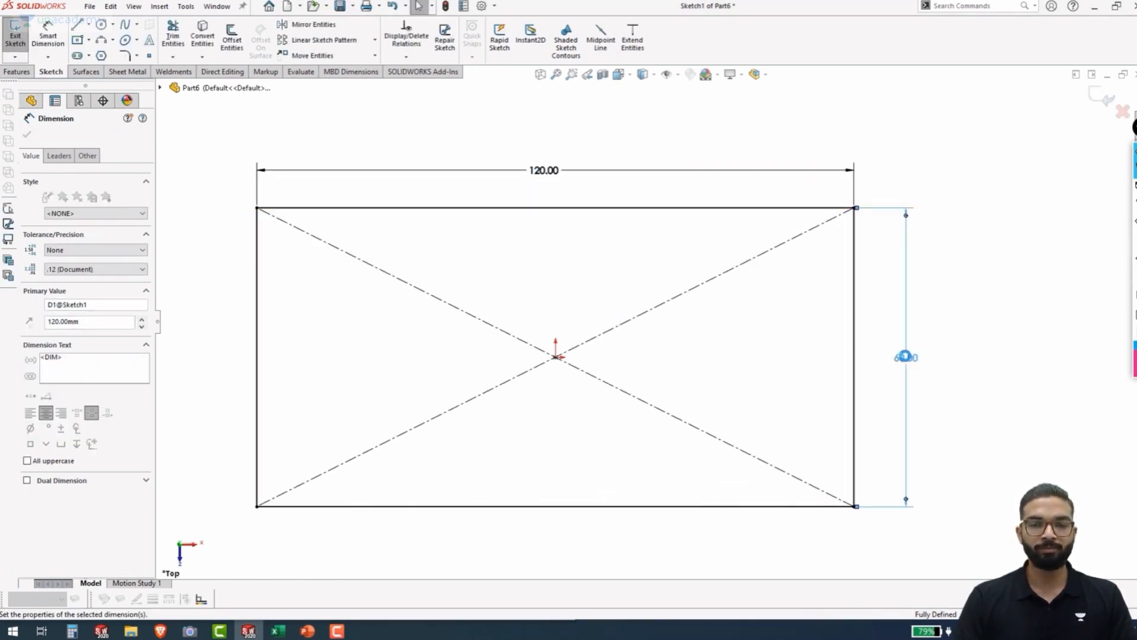
pyautogui.write('70')
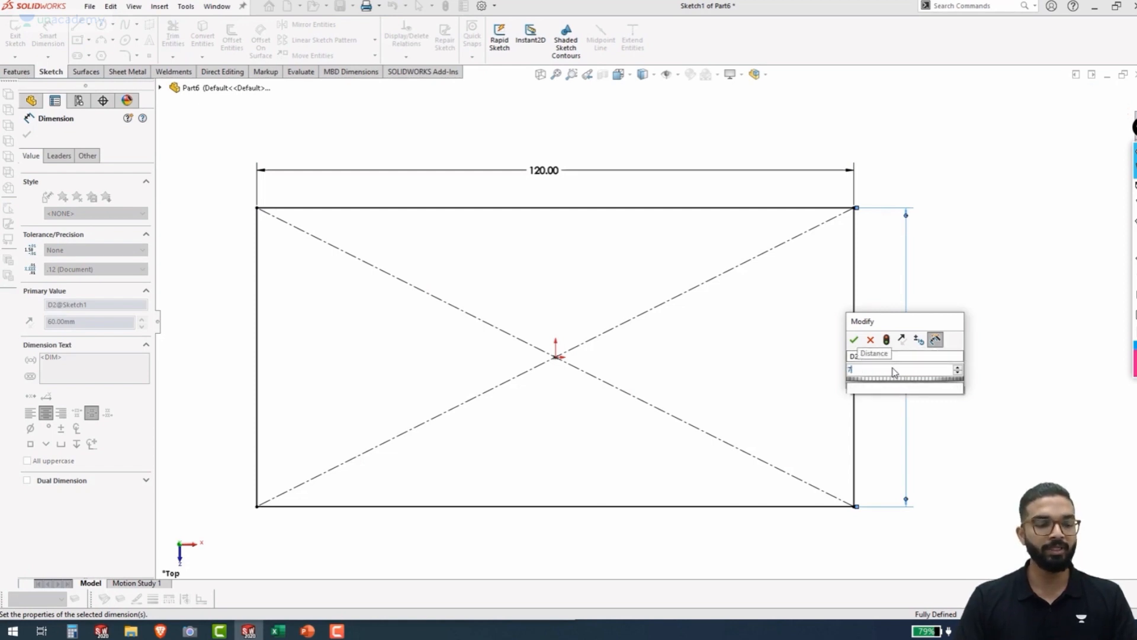
pyautogui.click(853, 339)
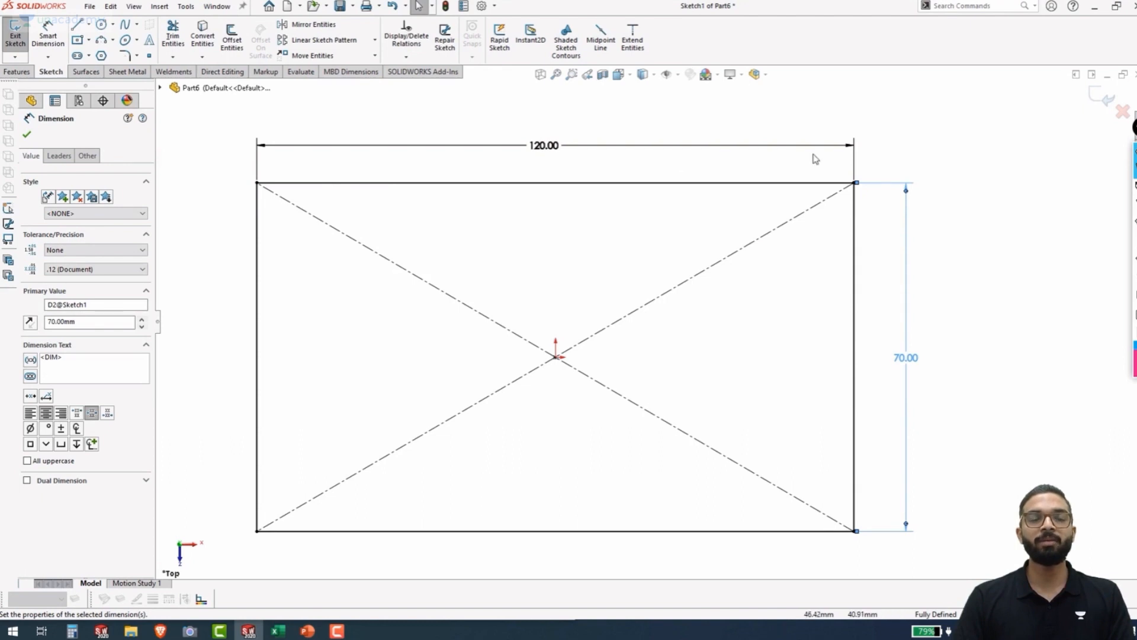
pyautogui.click(1099, 104)
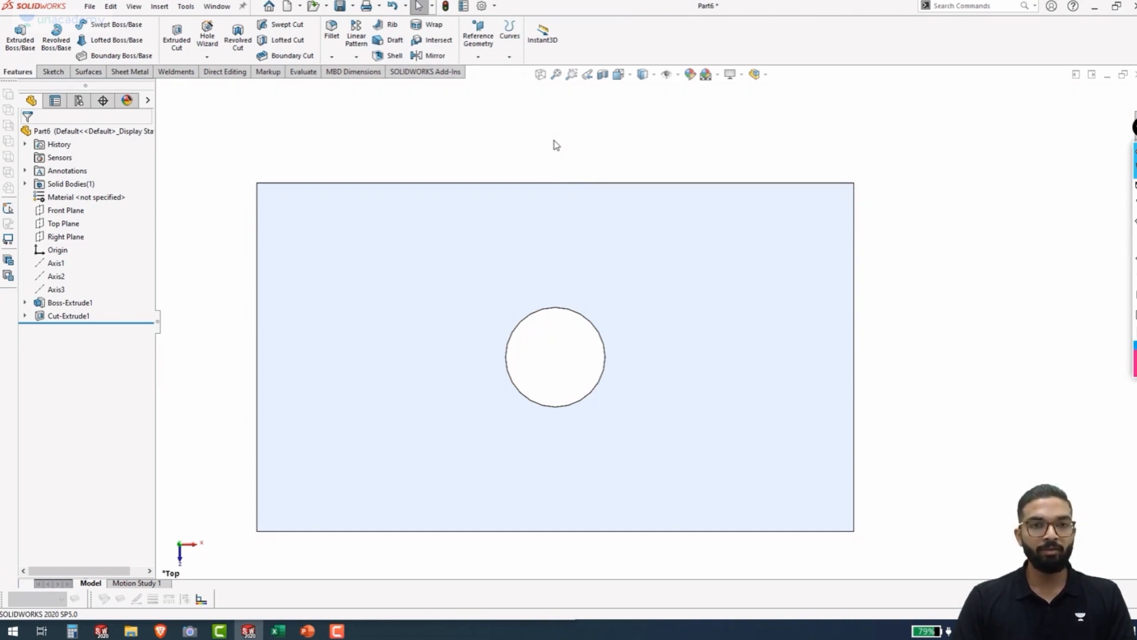
# Show the block in isometric view and measure the length of its long top edge and of its short top edge
pyautogui.hotkey('ctrl', '7')
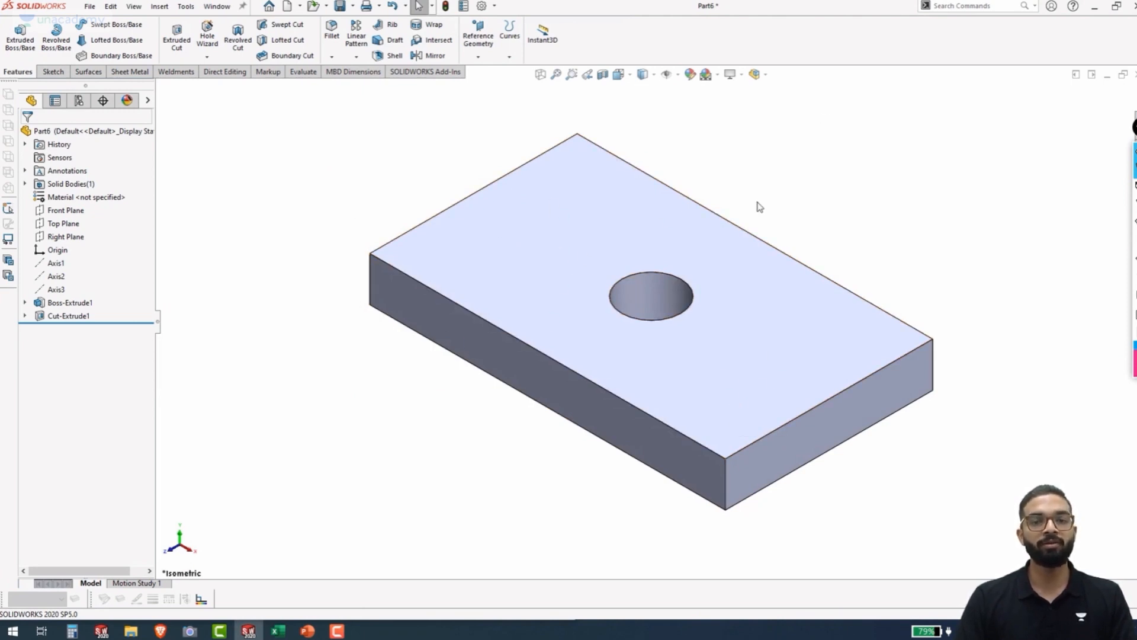
pyautogui.click(735, 228)
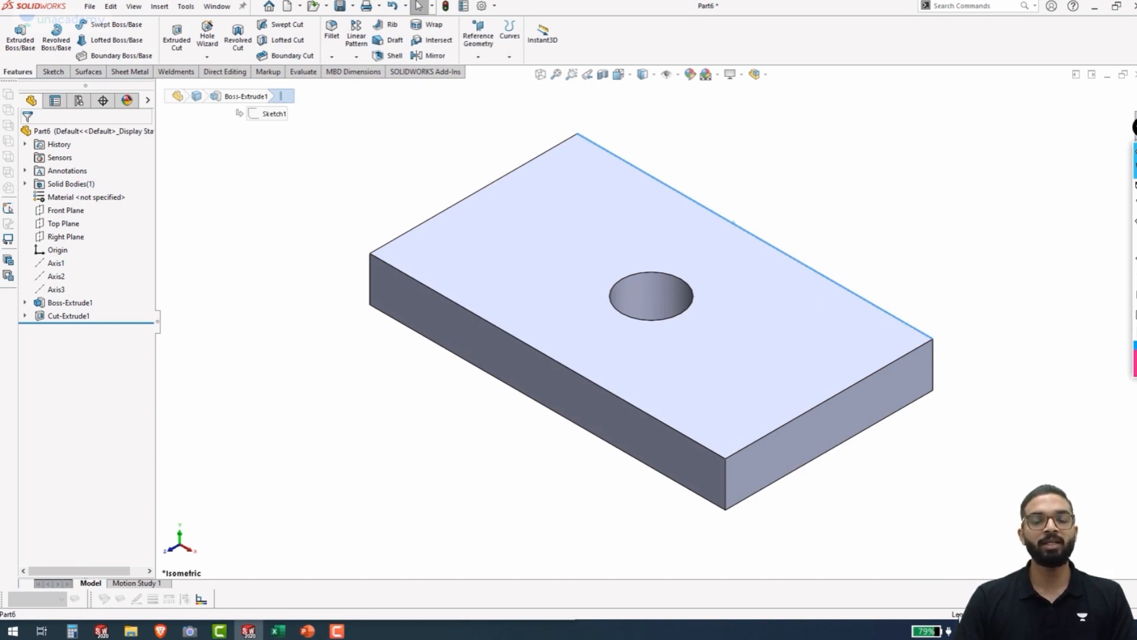
pyautogui.click(370, 446)
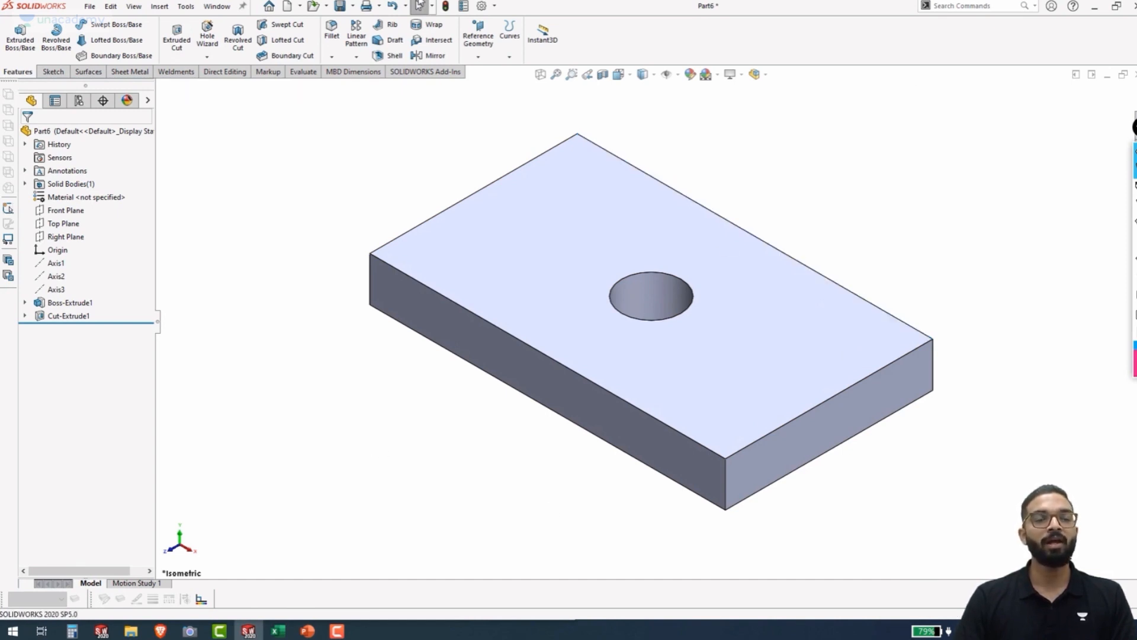
pyautogui.click(304, 72)
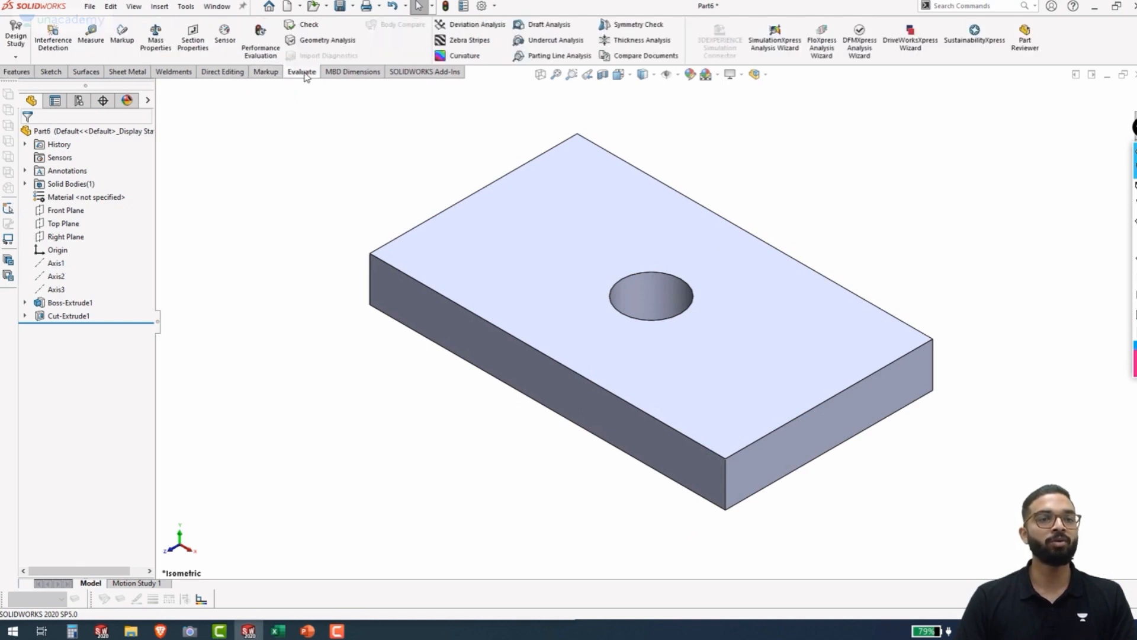
pyautogui.click(90, 35)
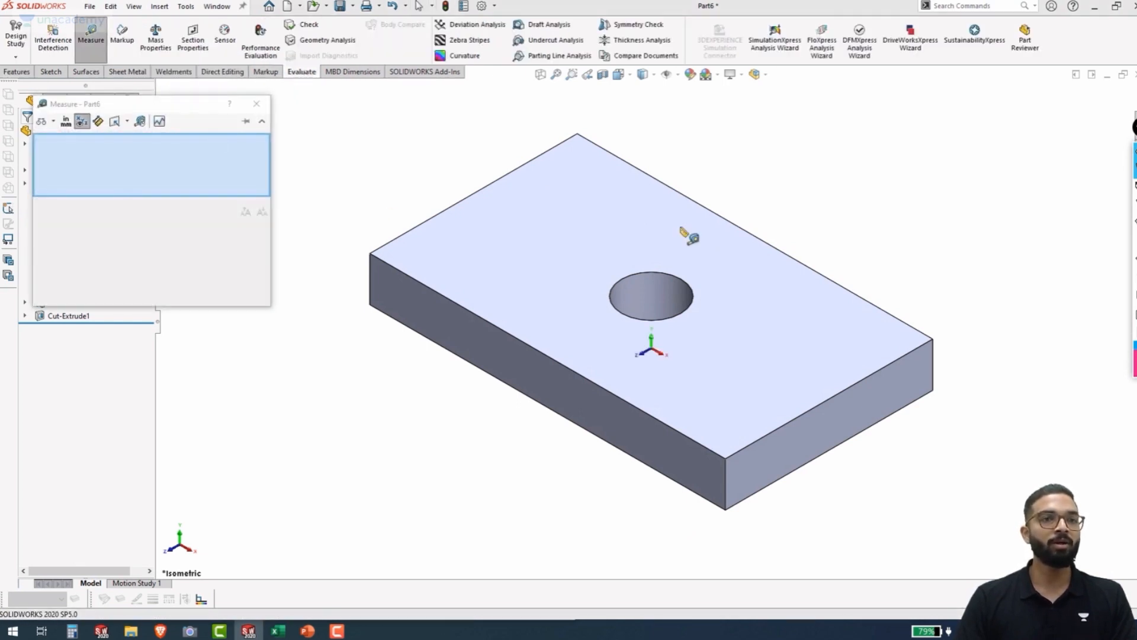
pyautogui.click(764, 242)
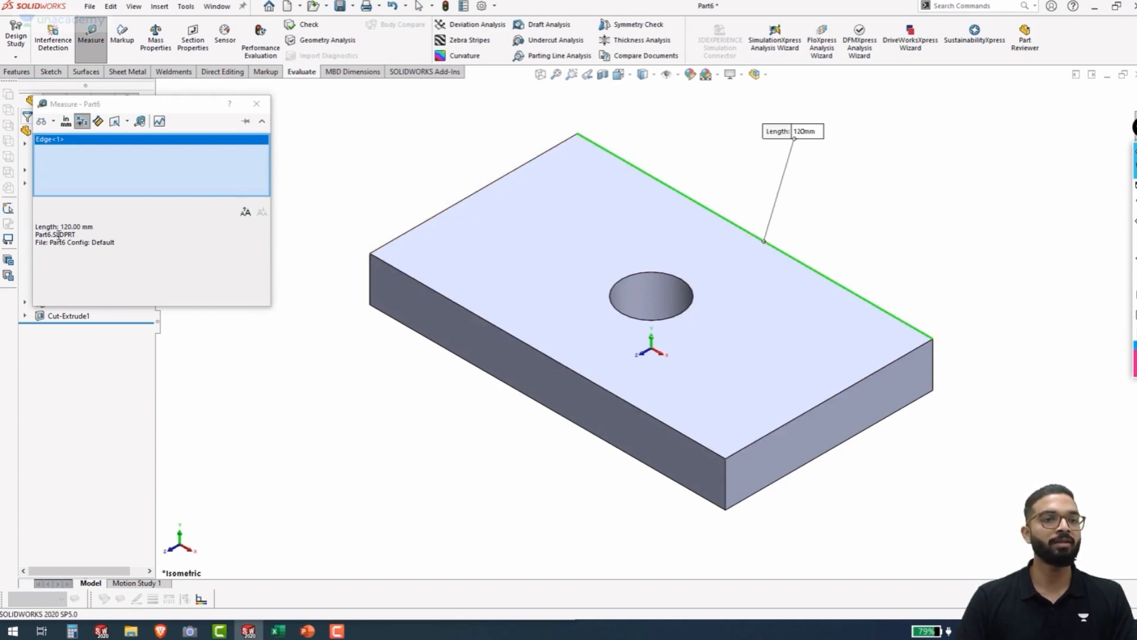
pyautogui.rightClick(153, 147)
pyautogui.click(178, 150)
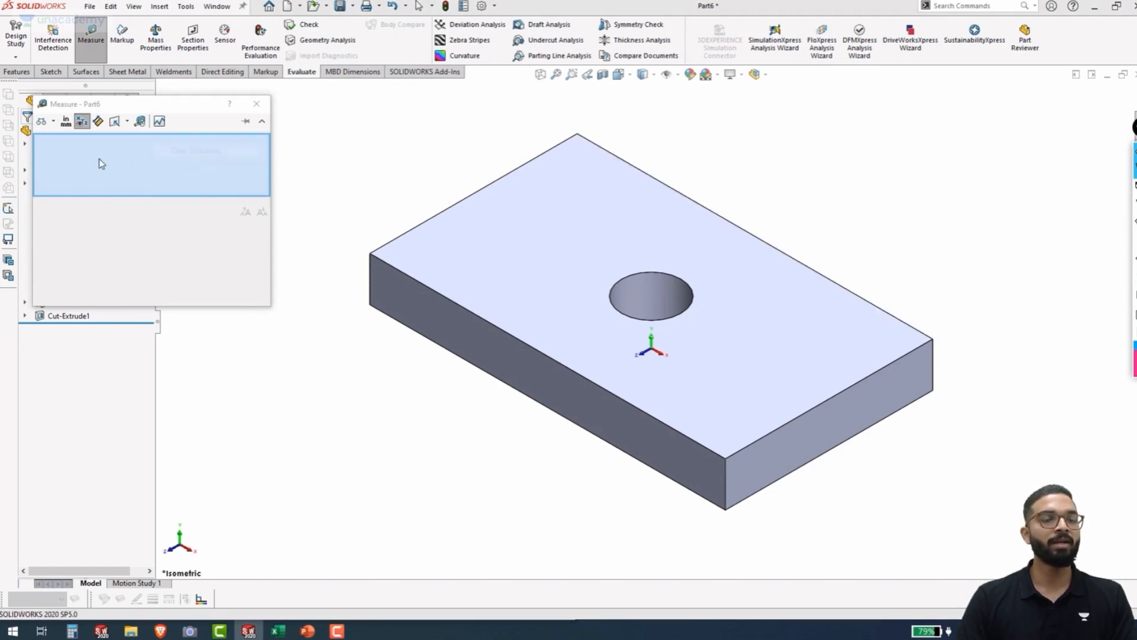
pyautogui.click(779, 436)
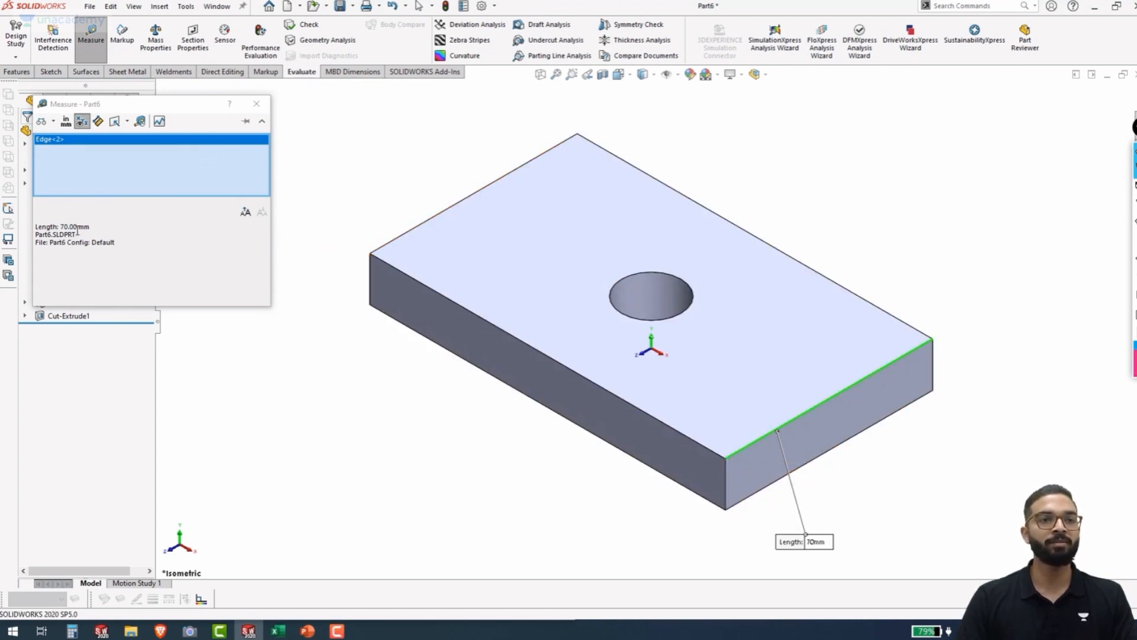
pyautogui.click(257, 104)
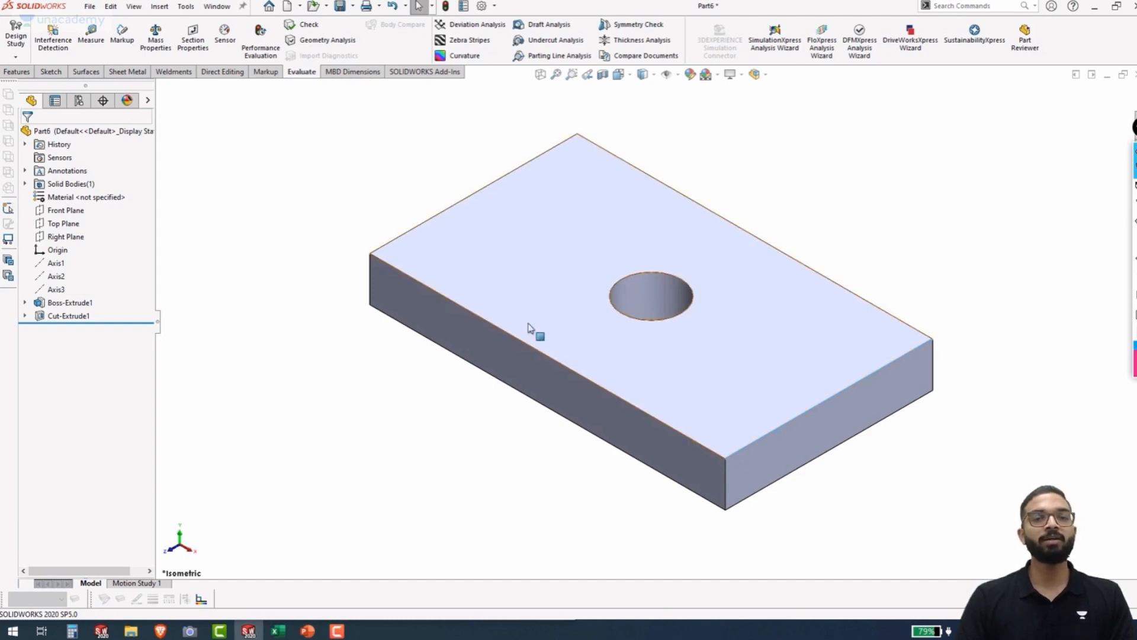
# Edit the Boss-Extrude1 feature and set its blind extrusion depth to 10 mm
pyautogui.rightClick(61, 306)
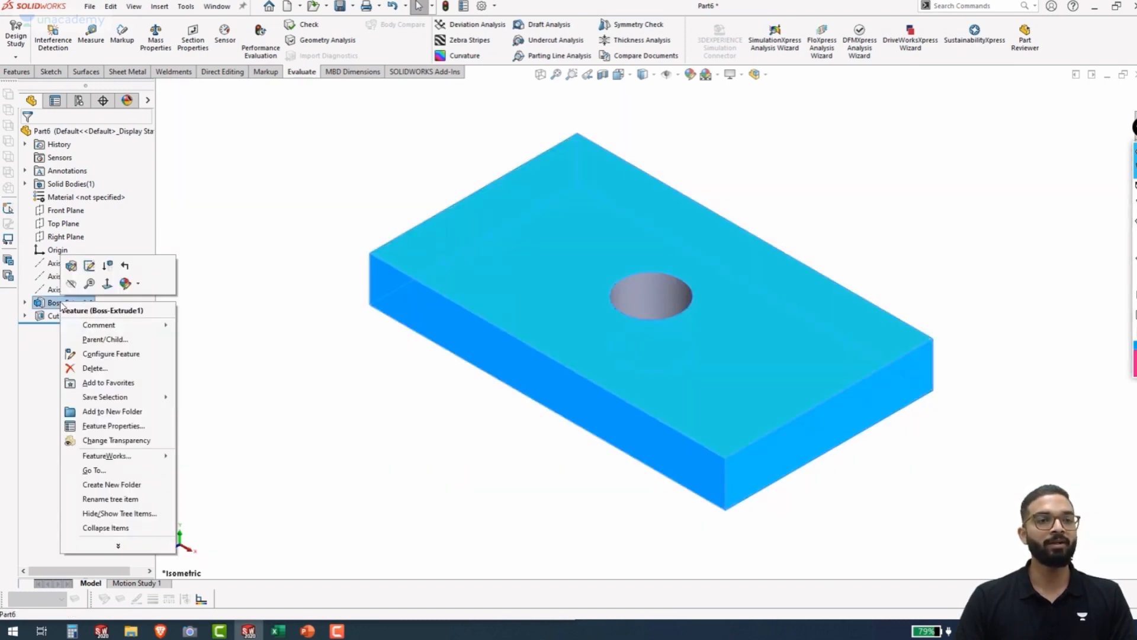
pyautogui.click(71, 285)
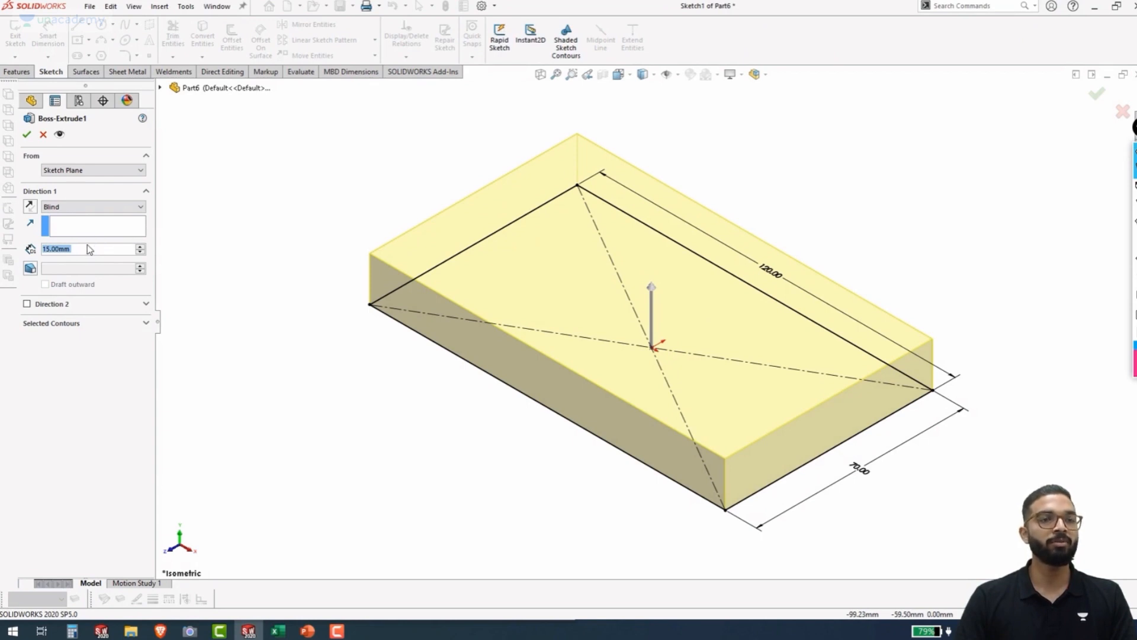
pyautogui.write('10')
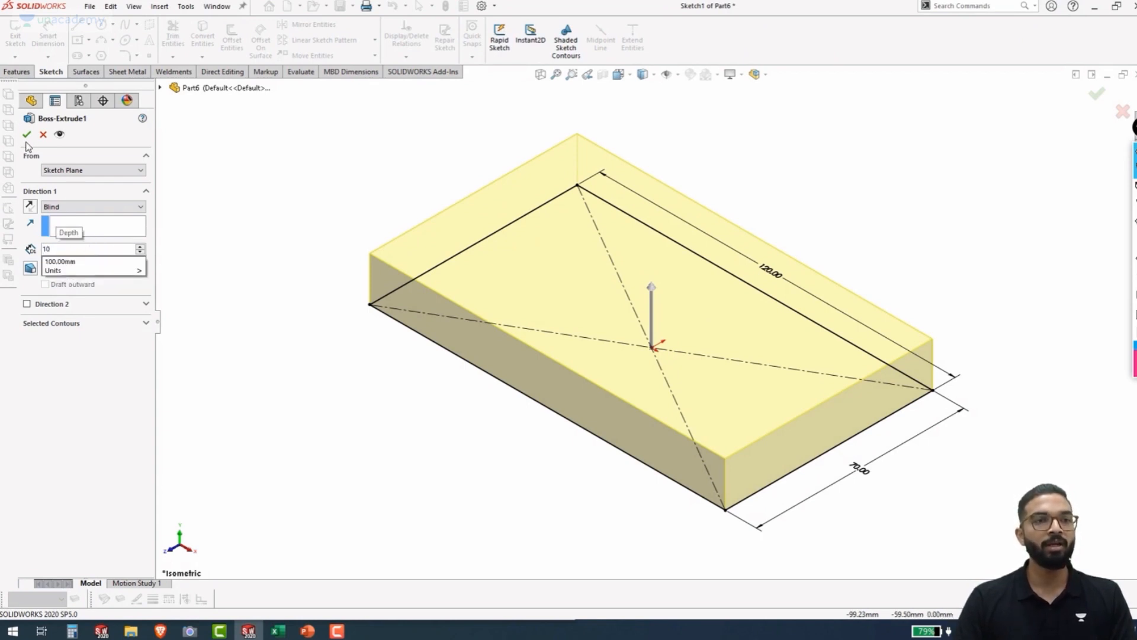
pyautogui.press('Return')
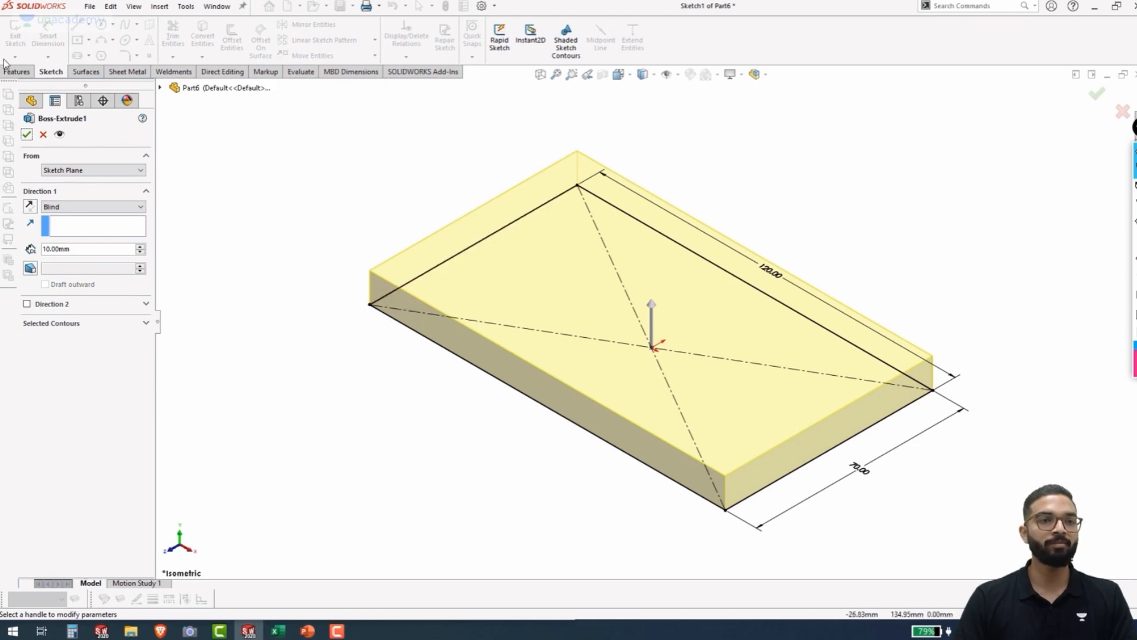
pyautogui.click(26, 136)
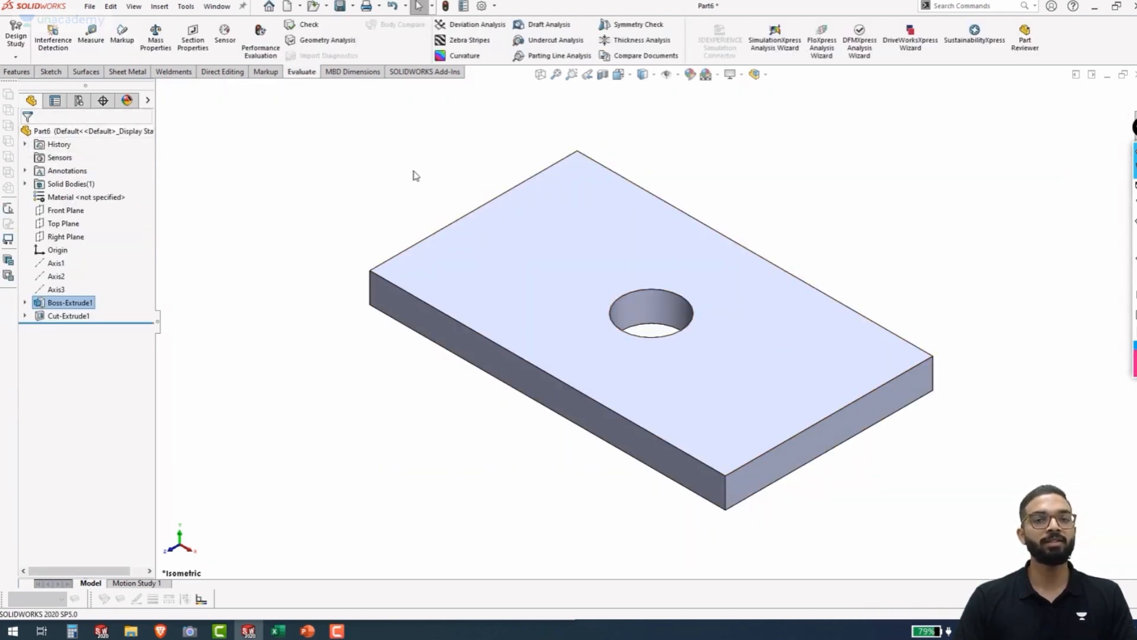
# Measure a vertical corner edge of the block to check its thickness, and close the Measure tool
pyautogui.click(90, 33)
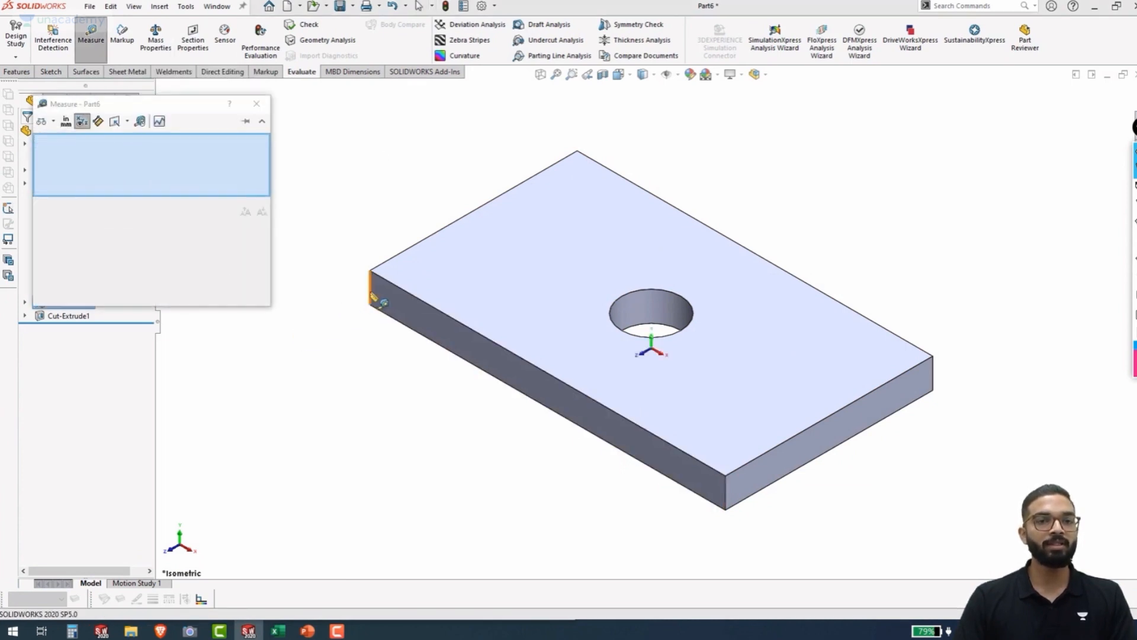
pyautogui.click(372, 292)
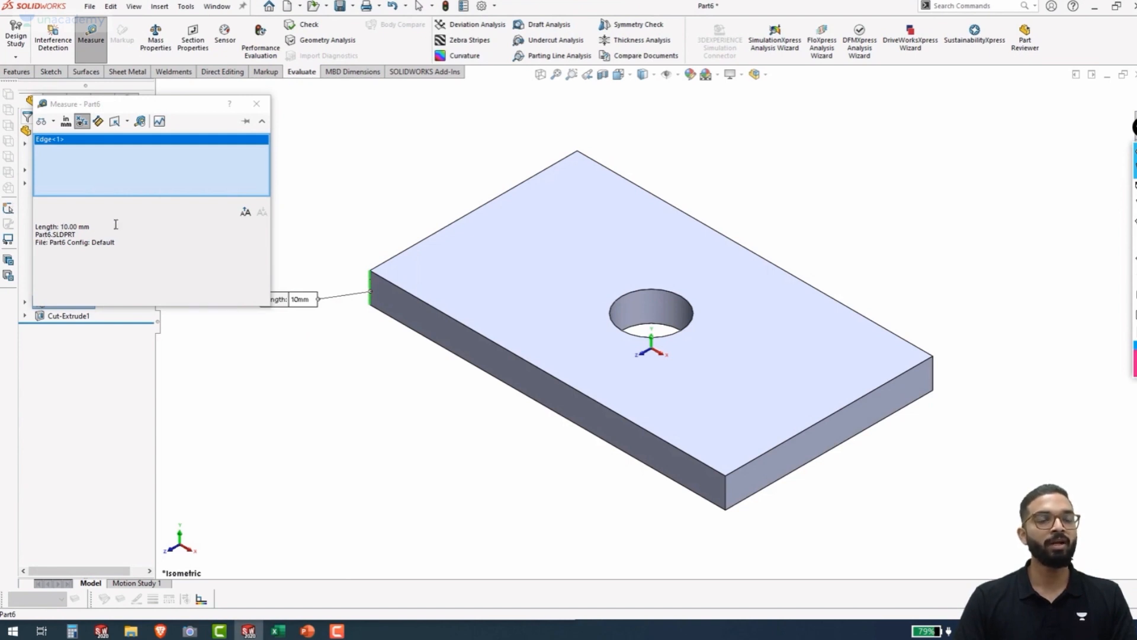
pyautogui.click(256, 103)
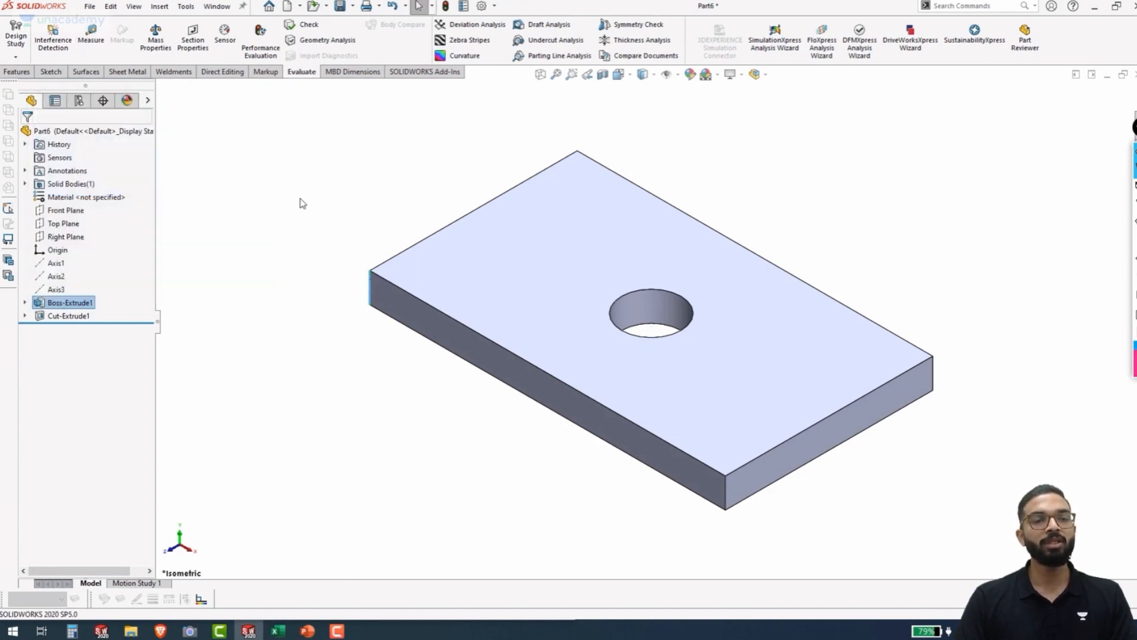